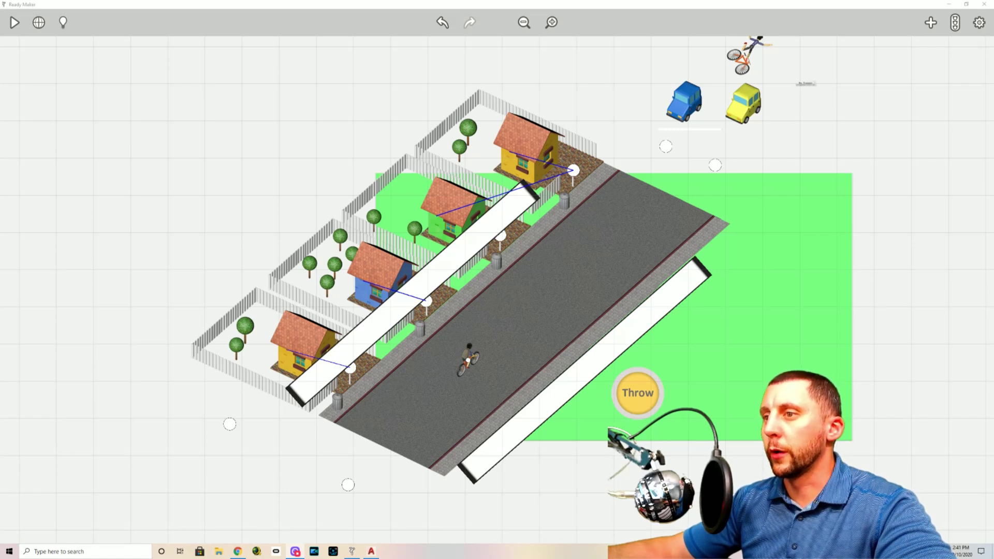
# Search the uploaded assets for "paper" and place the paper-score image in the scene beside the uppermost house.
pyautogui.click(930, 26)
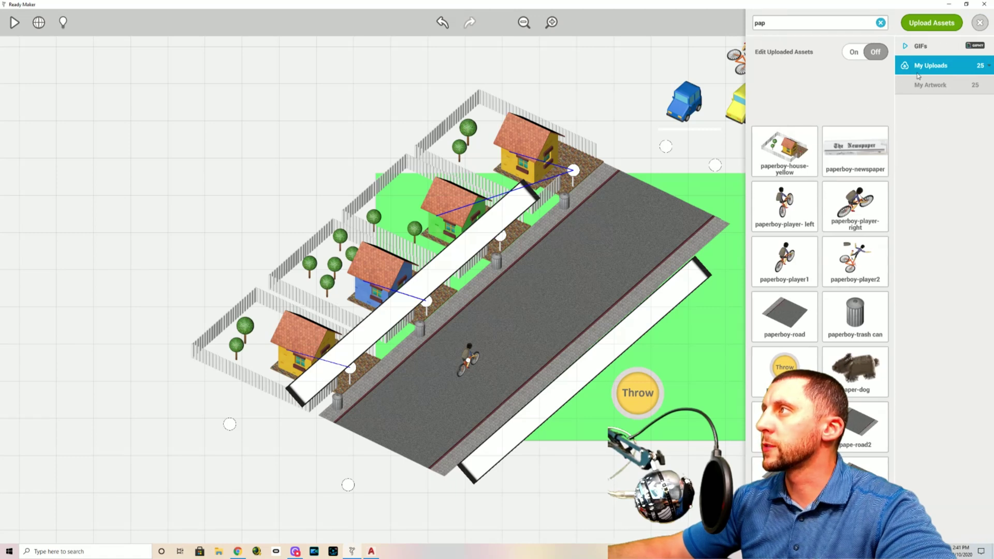
pyautogui.click(881, 24)
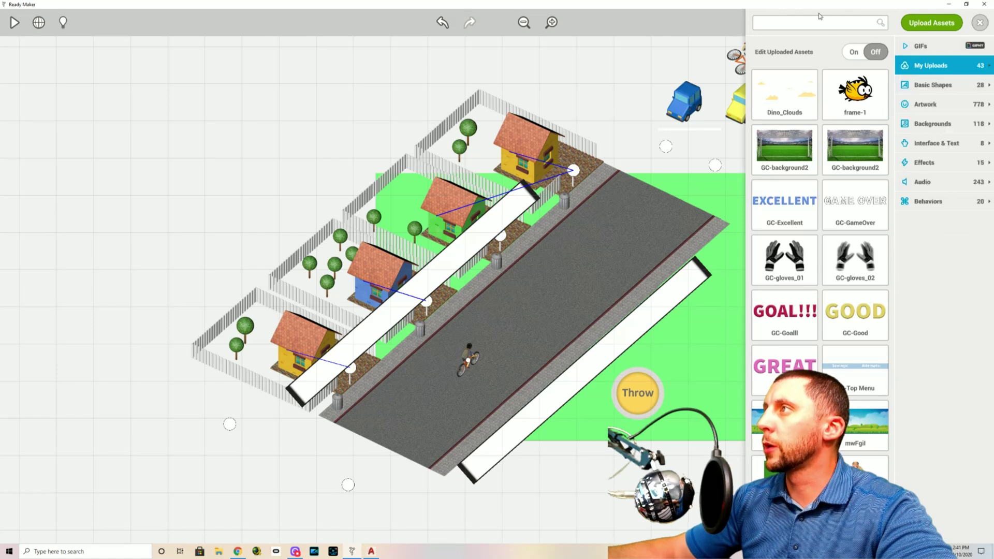
pyautogui.write('paper')
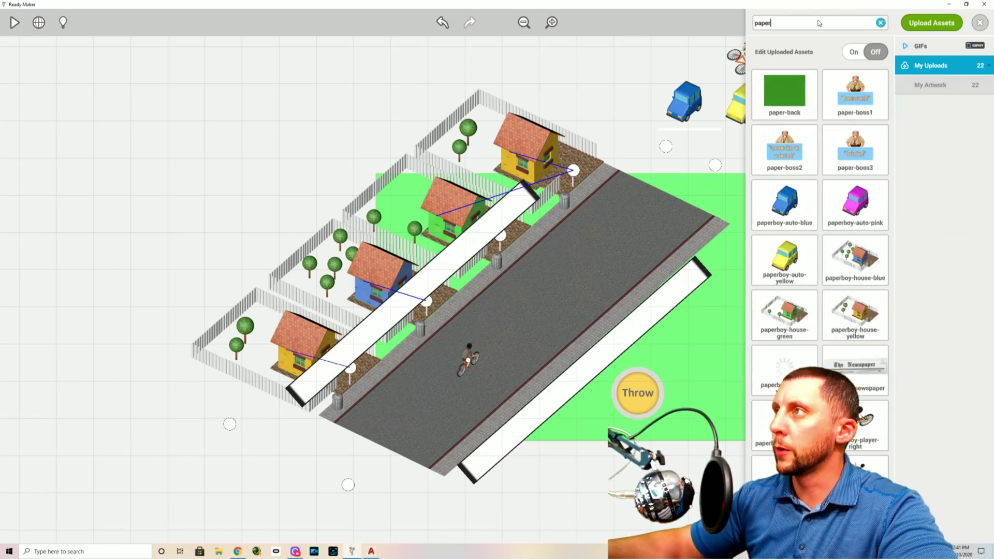
pyautogui.scroll(-3, 791, 357)
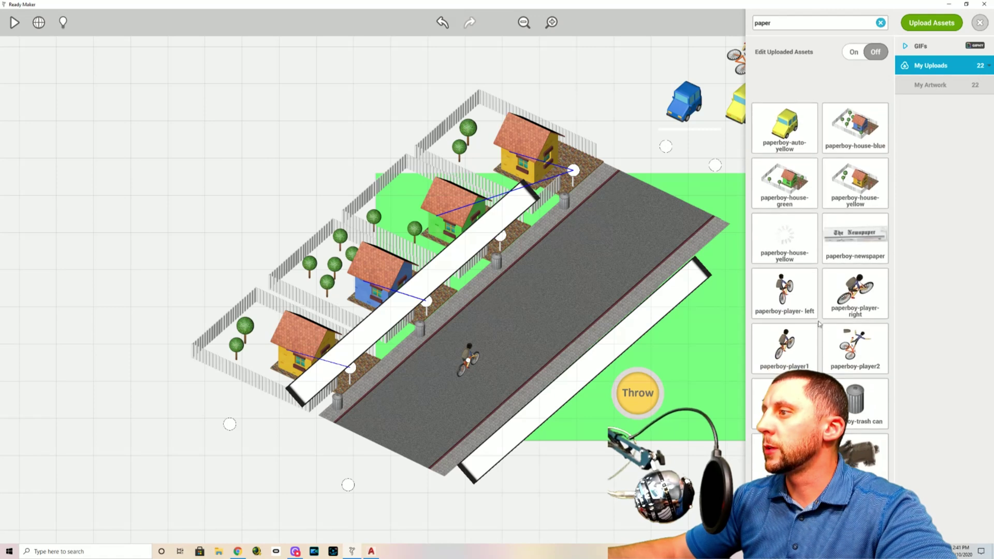
pyautogui.moveTo(856, 236); pyautogui.dragTo(529, 194)
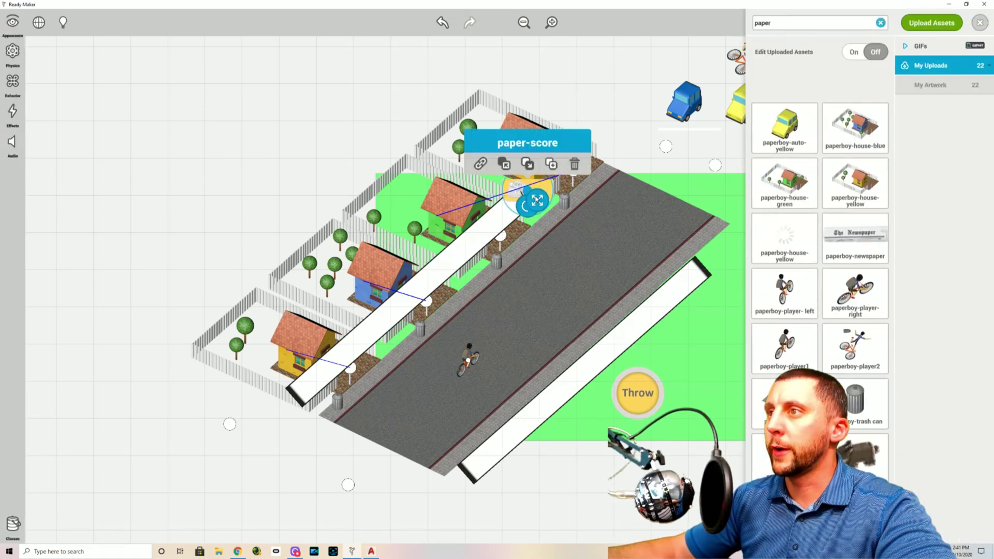
pyautogui.click(641, 120)
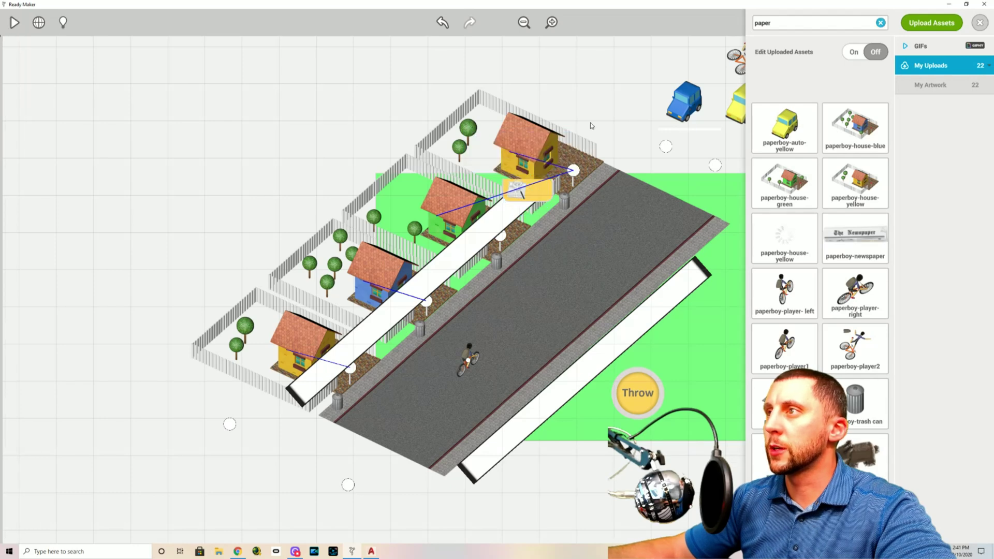
# Preview the game, move the paper-score image onto the upper end of the road, and preview its placement again.
pyautogui.click(14, 23)
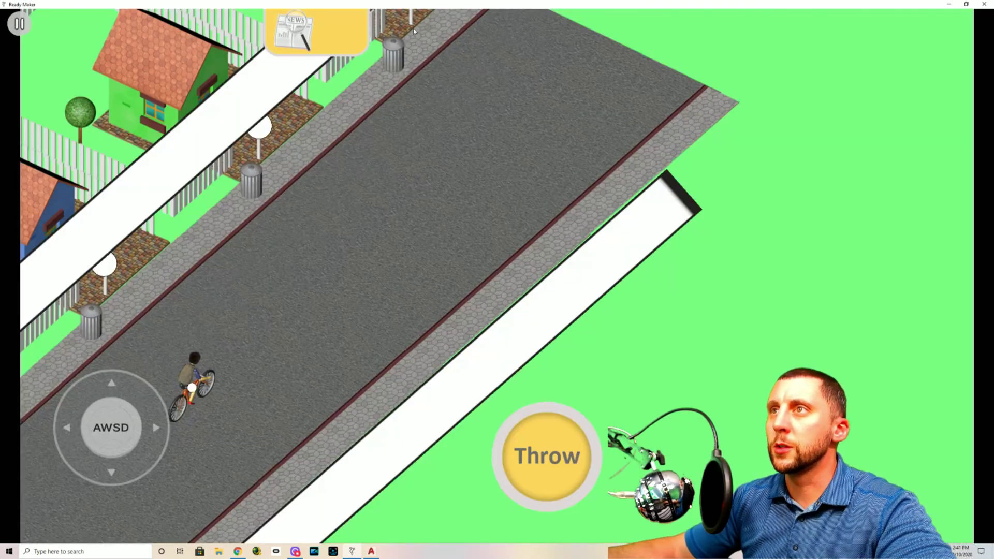
pyautogui.click(19, 24)
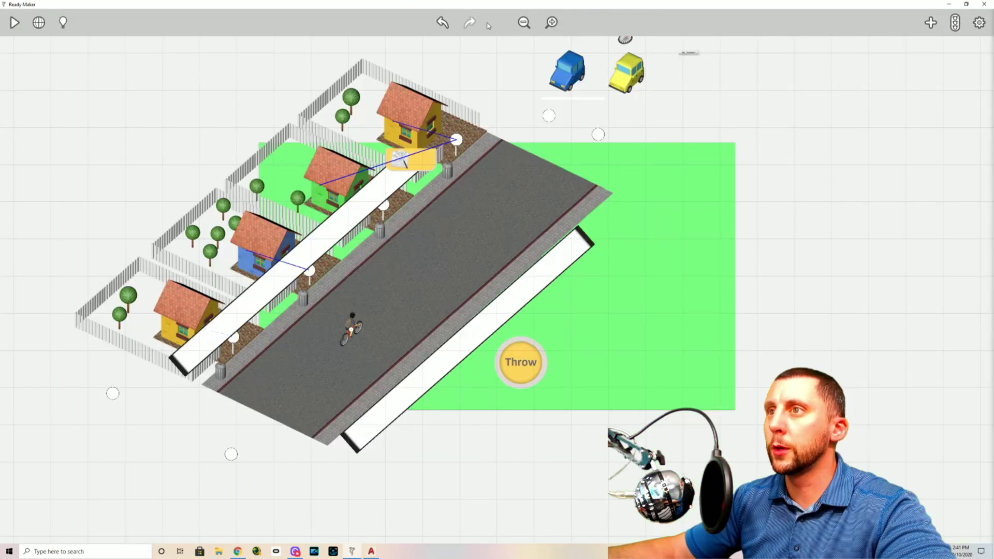
pyautogui.click(551, 22)
pyautogui.click(390, 120)
pyautogui.moveTo(390, 121); pyautogui.dragTo(456, 114)
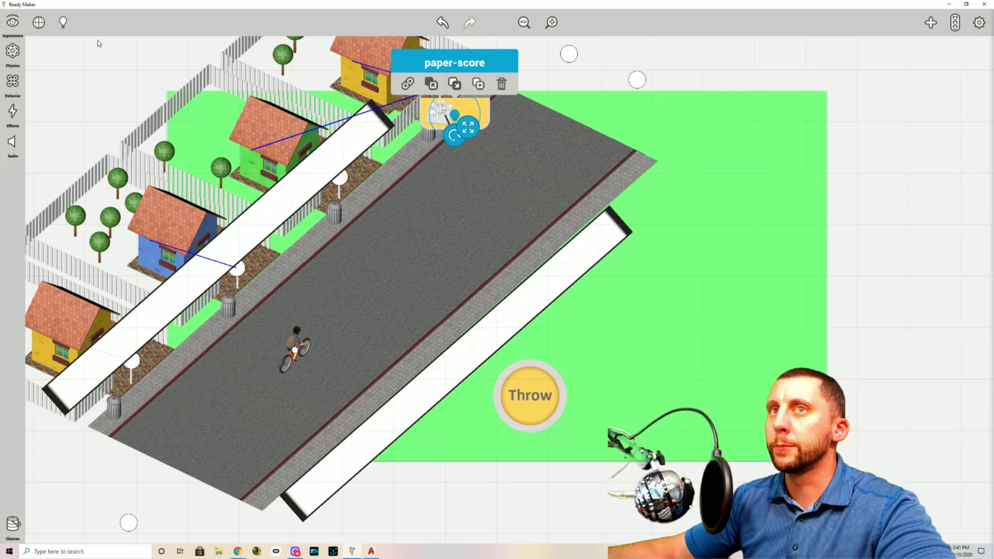
pyautogui.click(62, 59)
pyautogui.click(15, 23)
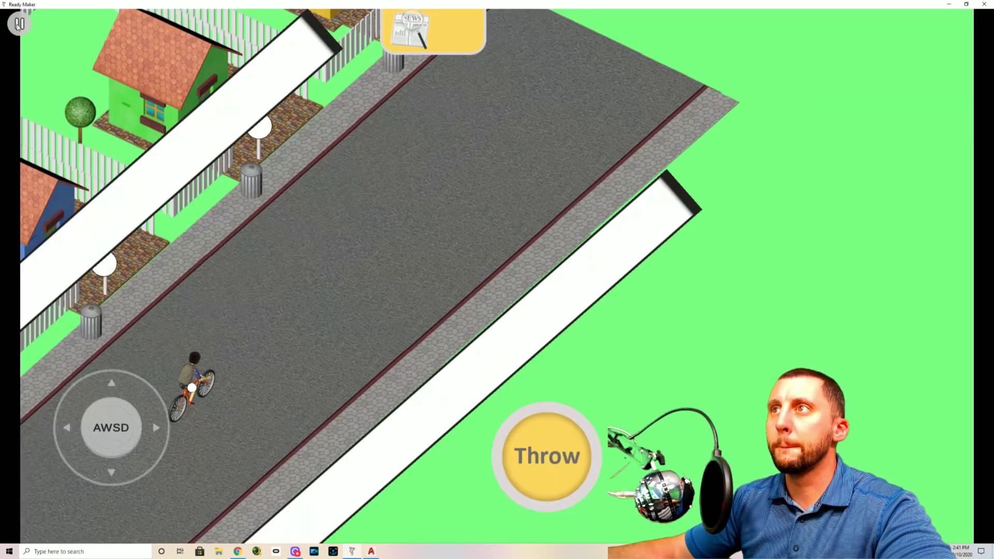
pyautogui.click(19, 23)
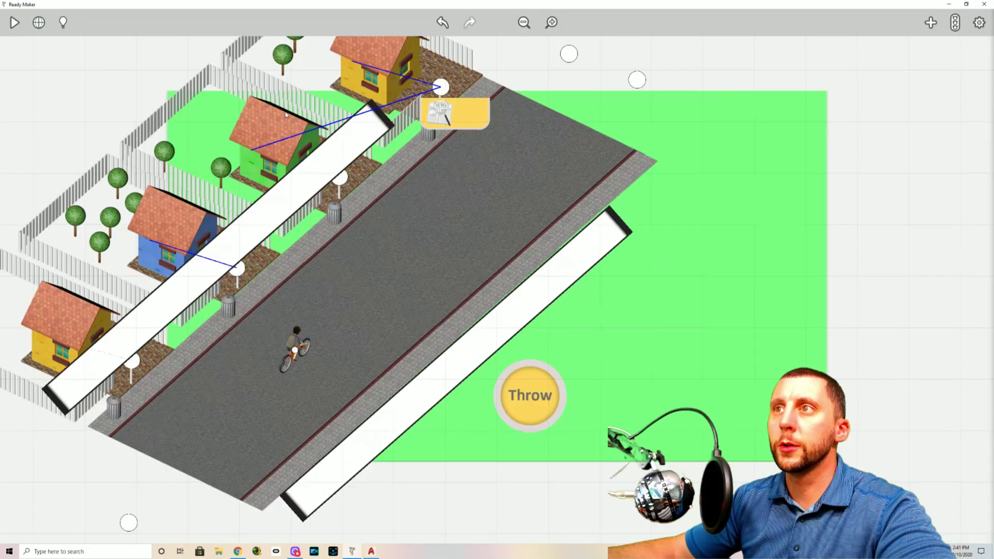
# Nudge the paper-score image slightly up and farther right, and check its position in a game preview.
pyautogui.click(484, 122)
pyautogui.moveTo(458, 117); pyautogui.dragTo(476, 112)
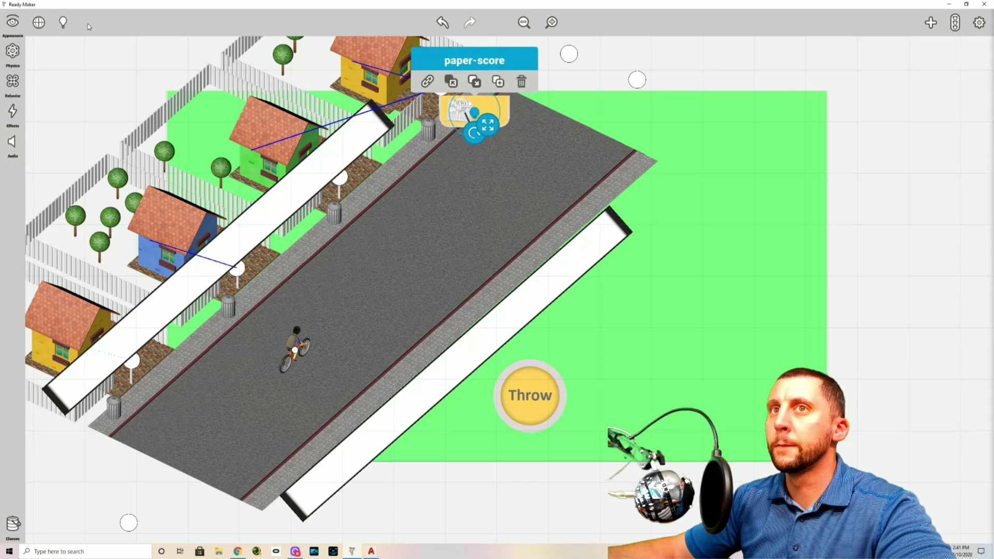
pyautogui.click(113, 26)
pyautogui.click(14, 22)
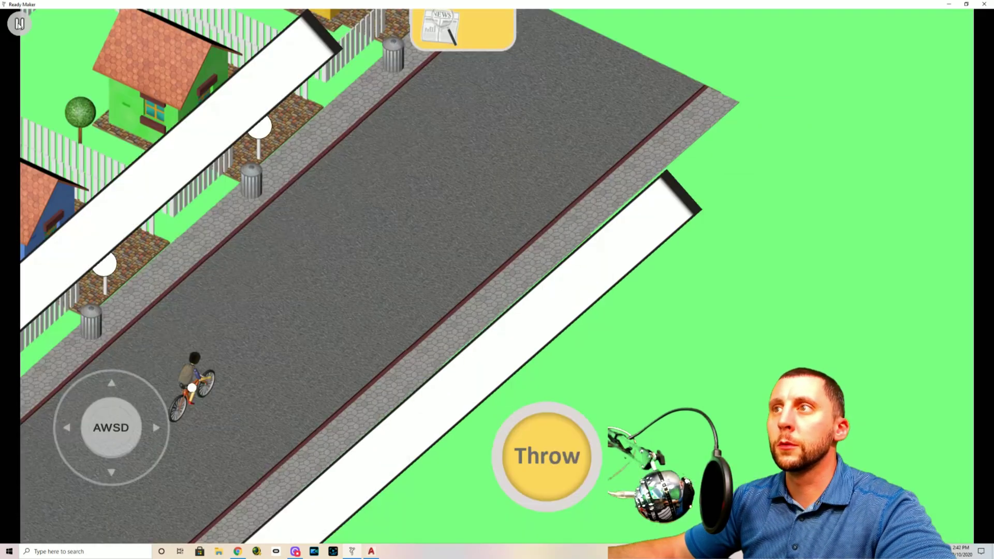
pyautogui.click(18, 24)
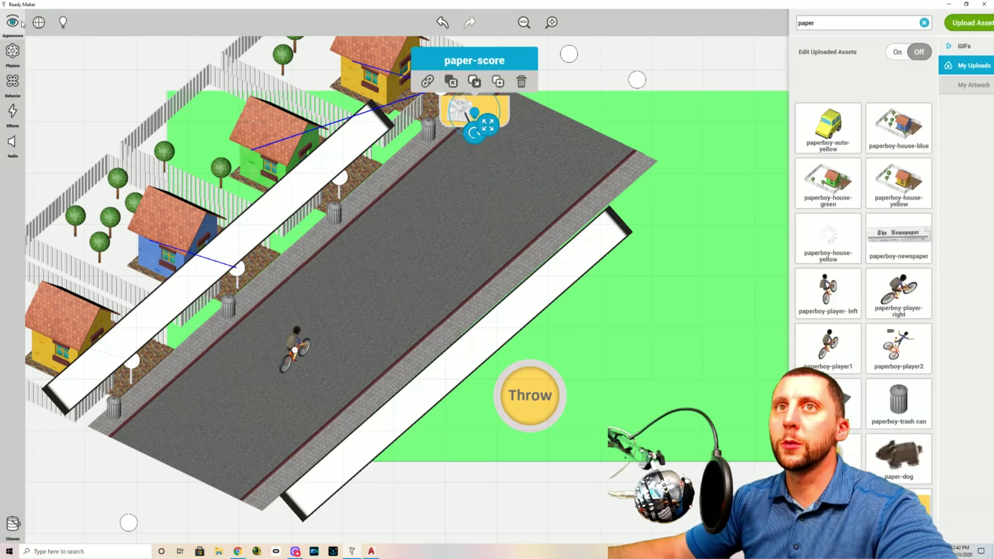
# Rename the paper-score object as "score board" and set its width and height to 0.8.
pyautogui.write('score board')
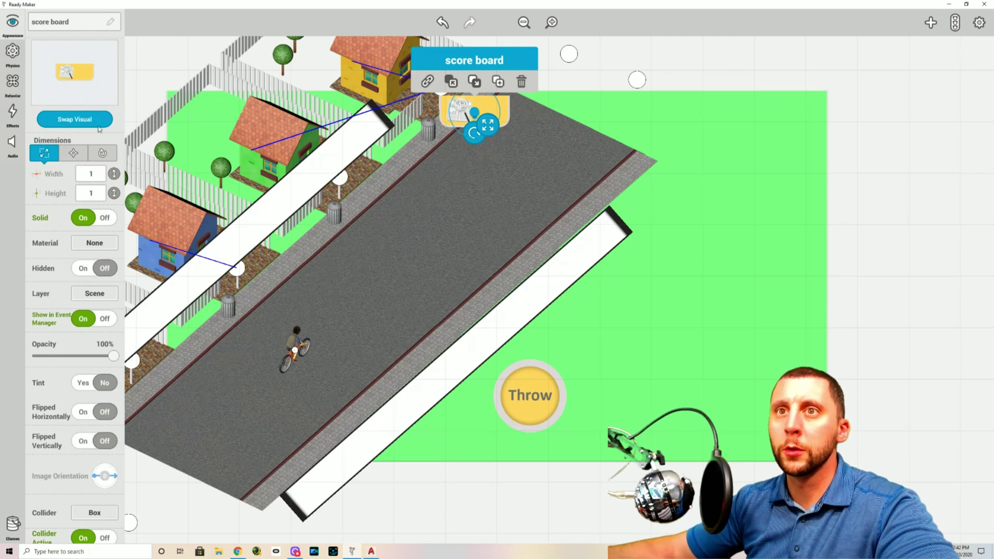
pyautogui.click(91, 175)
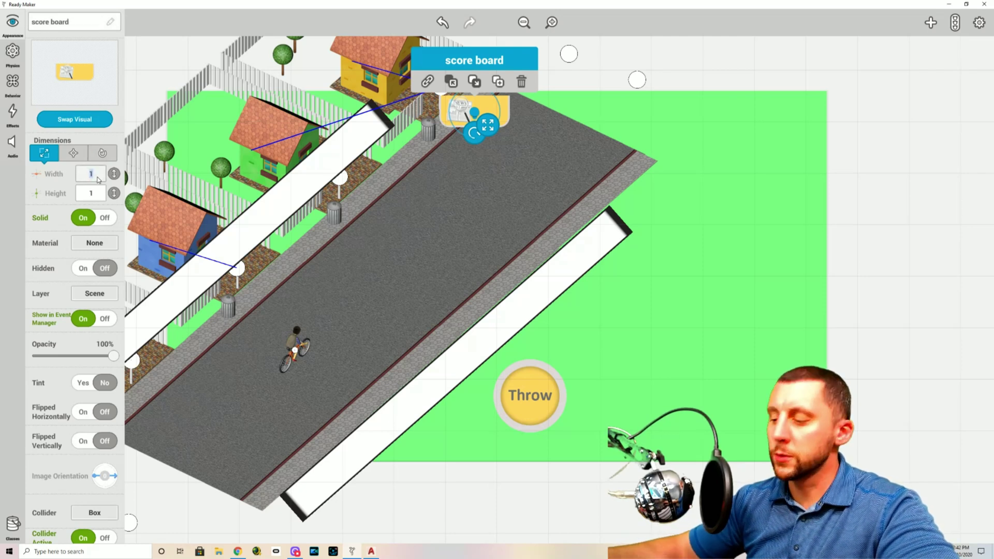
pyautogui.write('0.8')
pyautogui.click(98, 195)
pyautogui.write('0.8')
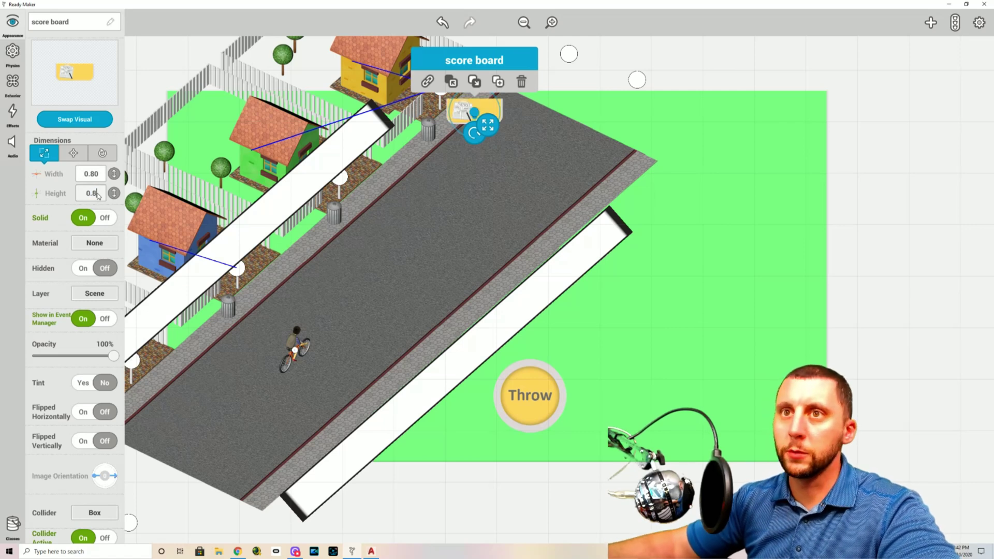
# Turn off Solid for the score board and assign it to the User Interface layer.
pyautogui.click(104, 219)
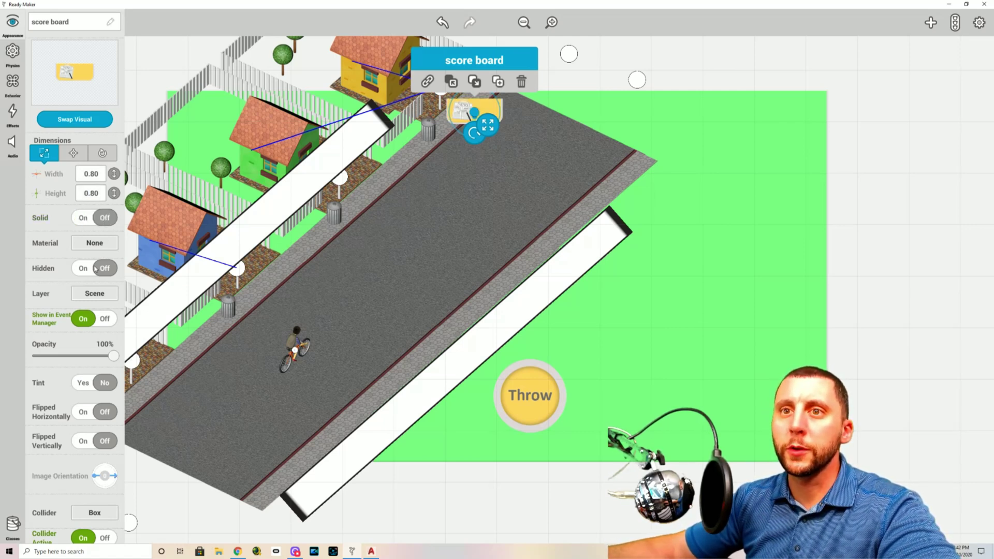
pyautogui.click(96, 291)
pyautogui.click(101, 311)
pyautogui.click(828, 292)
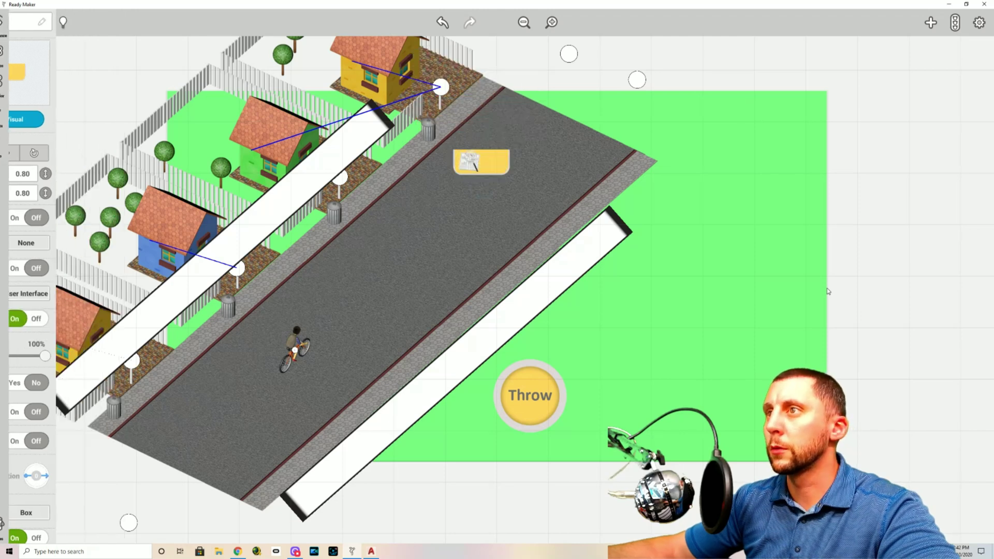
# Move the score board back up to the upper end of the road and preview the game.
pyautogui.click(480, 163)
pyautogui.moveTo(480, 164); pyautogui.dragTo(482, 107)
pyautogui.click(44, 49)
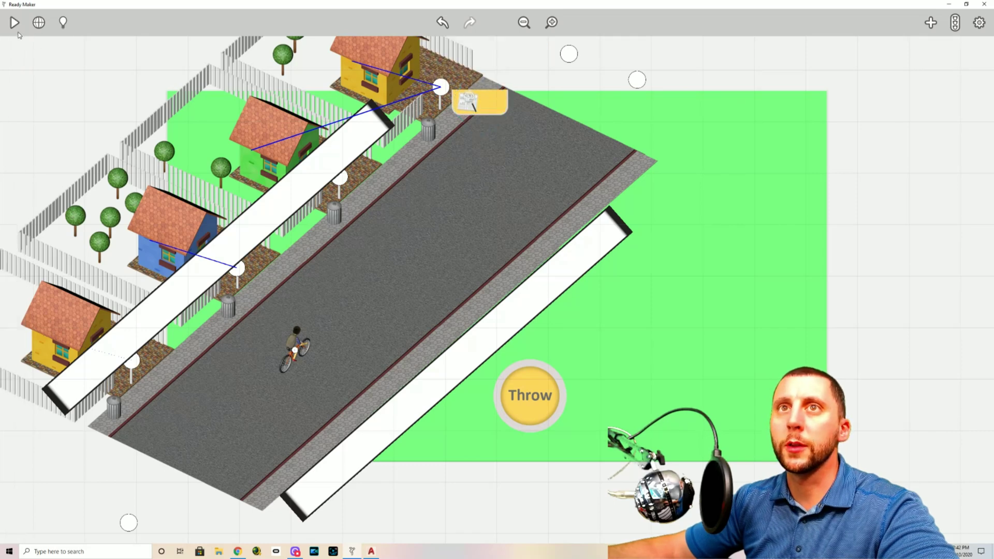
pyautogui.click(15, 23)
pyautogui.click(19, 23)
# Fine-tune the score board's vertical position against the upper edge of the game view, checking each adjustment in a preview.
pyautogui.click(480, 108)
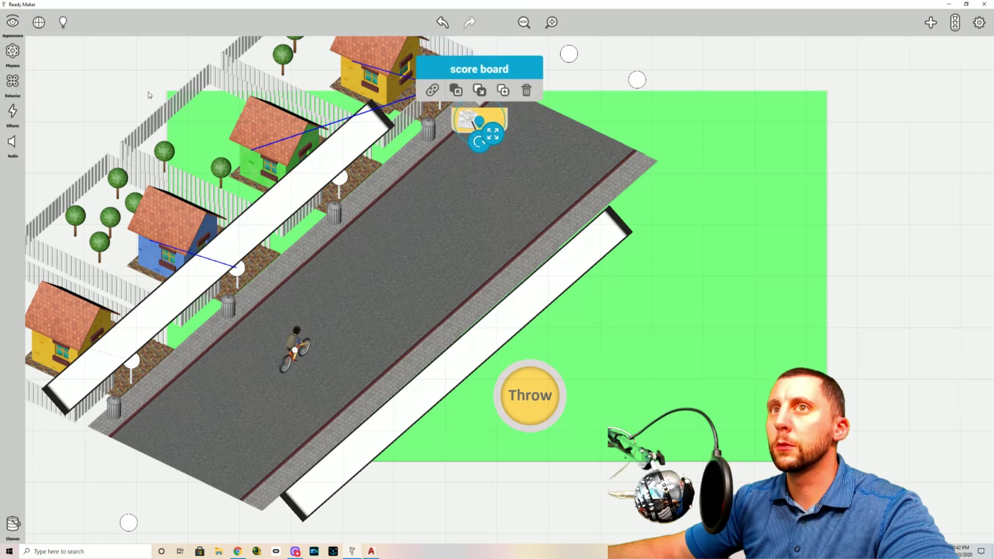
pyautogui.click(34, 37)
pyautogui.click(15, 22)
pyautogui.click(19, 23)
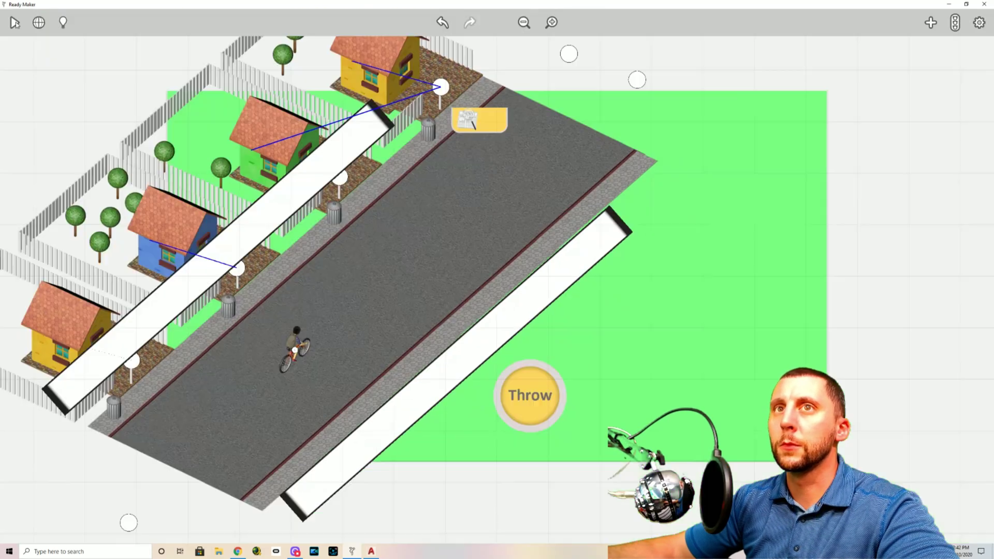
pyautogui.click(480, 112)
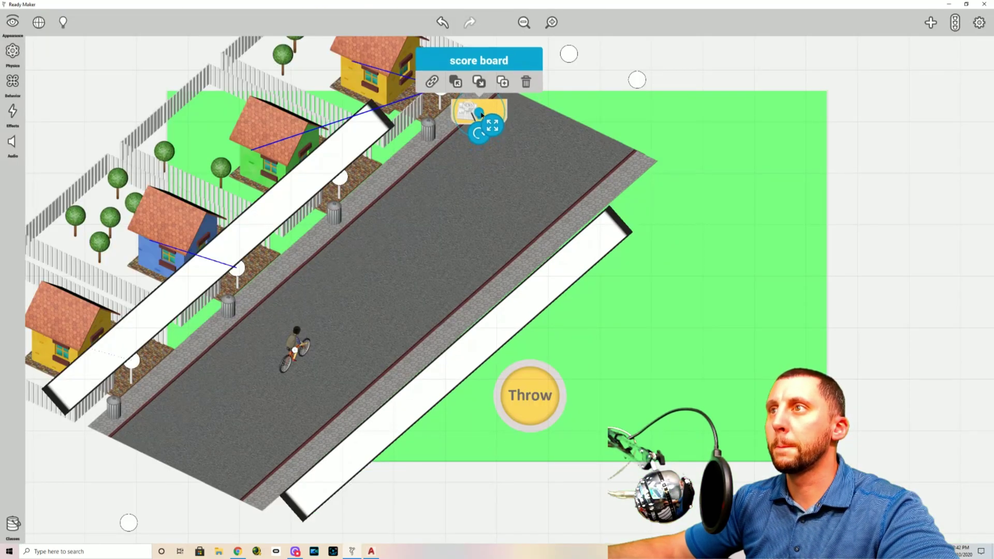
pyautogui.click(45, 48)
pyautogui.click(18, 25)
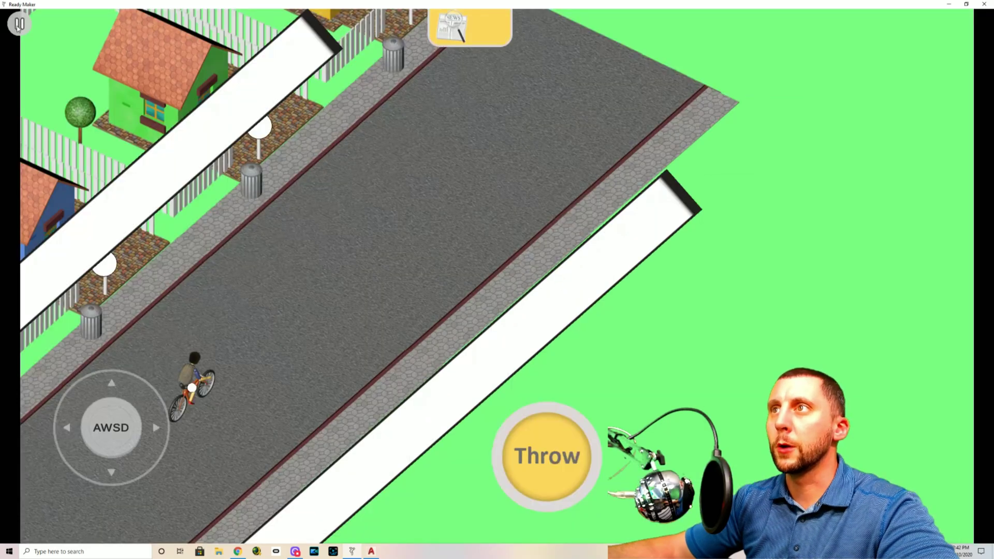
pyautogui.click(19, 24)
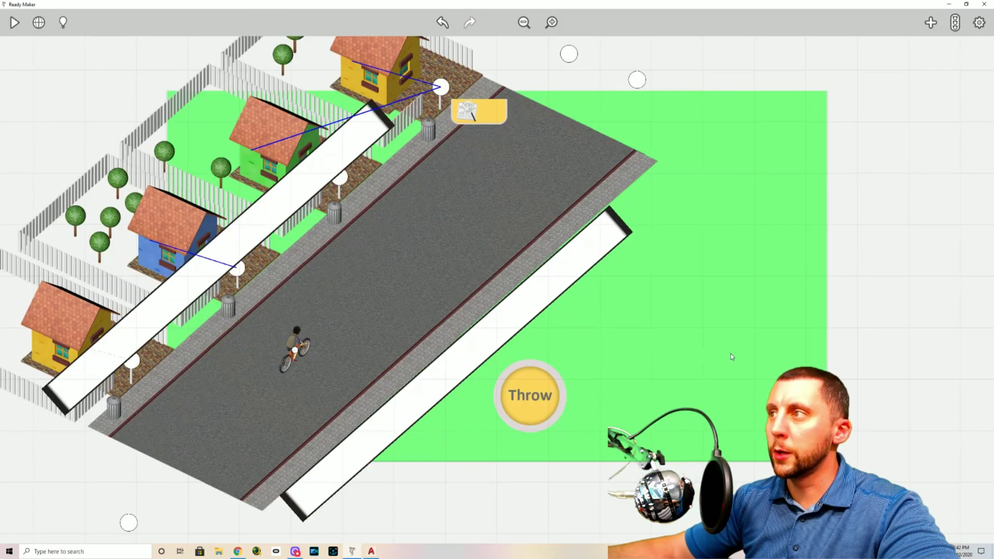
# Add a Score Label from the Interface & Text assets and position it on the yellow area of the score board.
pyautogui.click(931, 23)
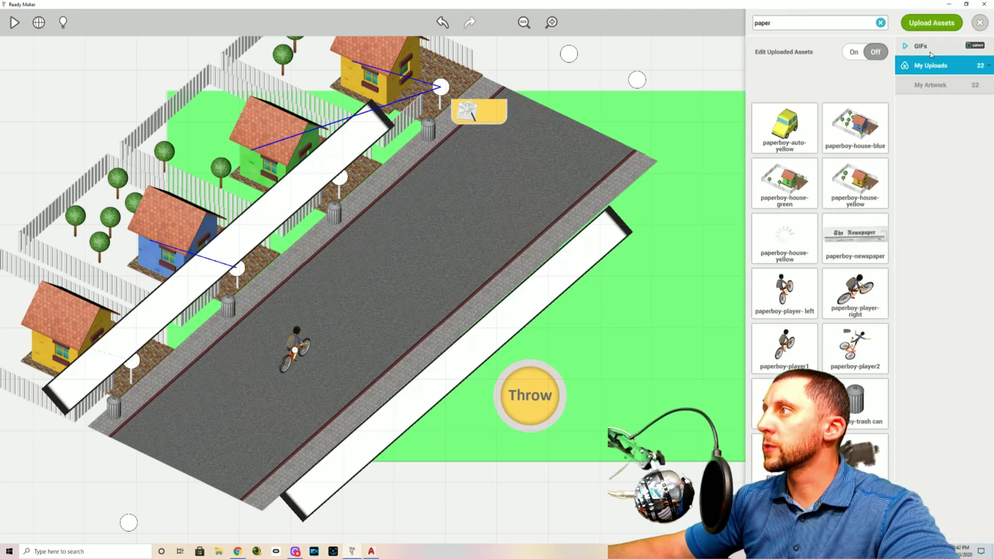
pyautogui.click(880, 23)
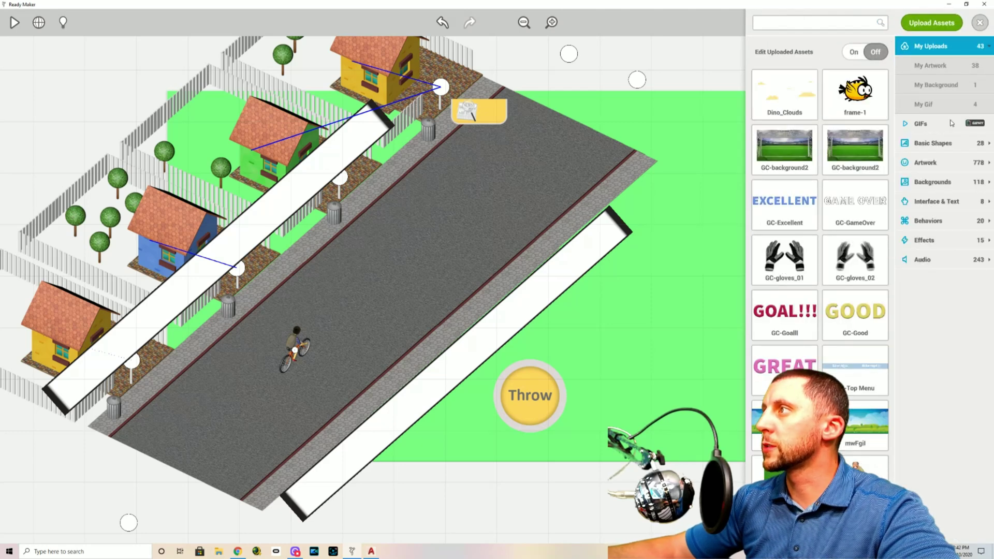
pyautogui.click(938, 201)
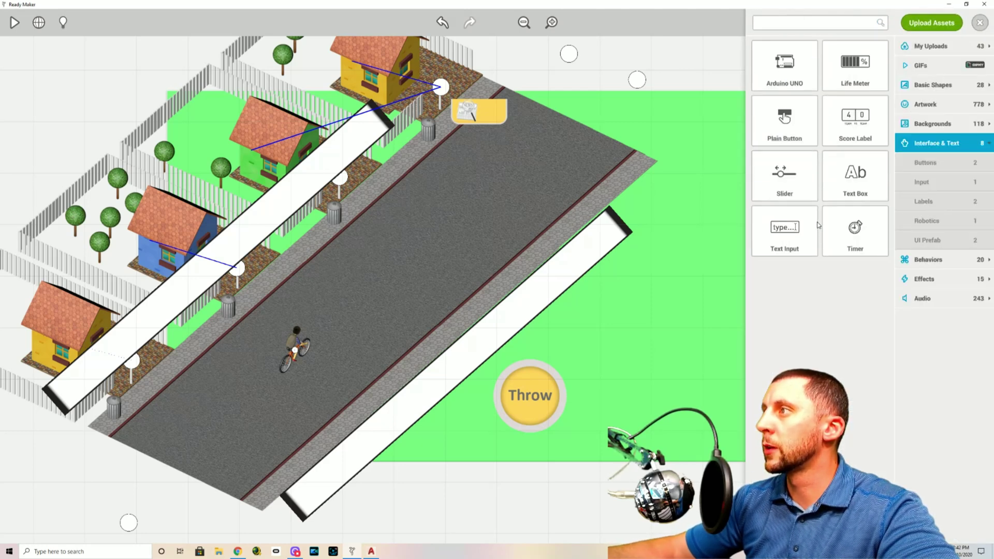
pyautogui.moveTo(864, 127); pyautogui.dragTo(480, 225)
pyautogui.click(481, 204)
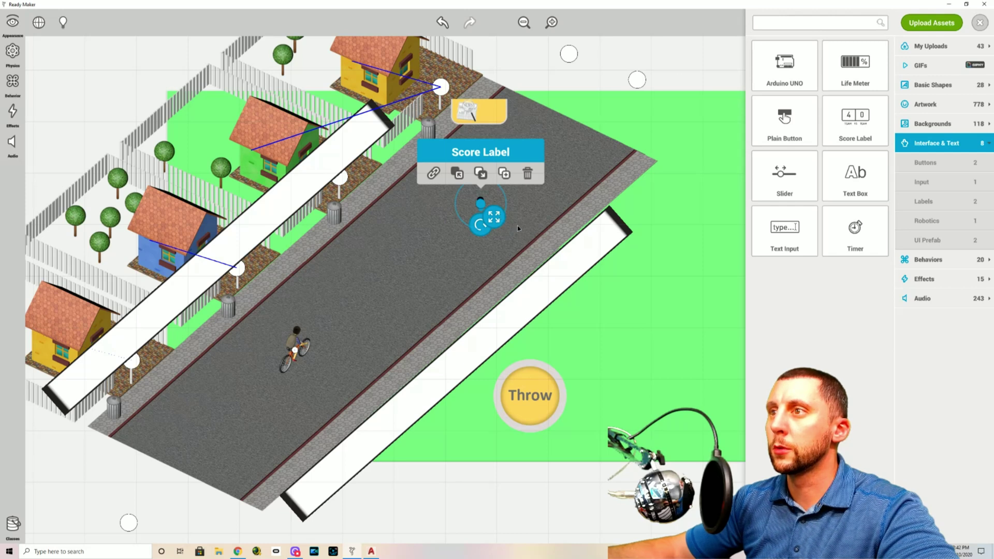
pyautogui.moveTo(491, 212); pyautogui.dragTo(500, 120)
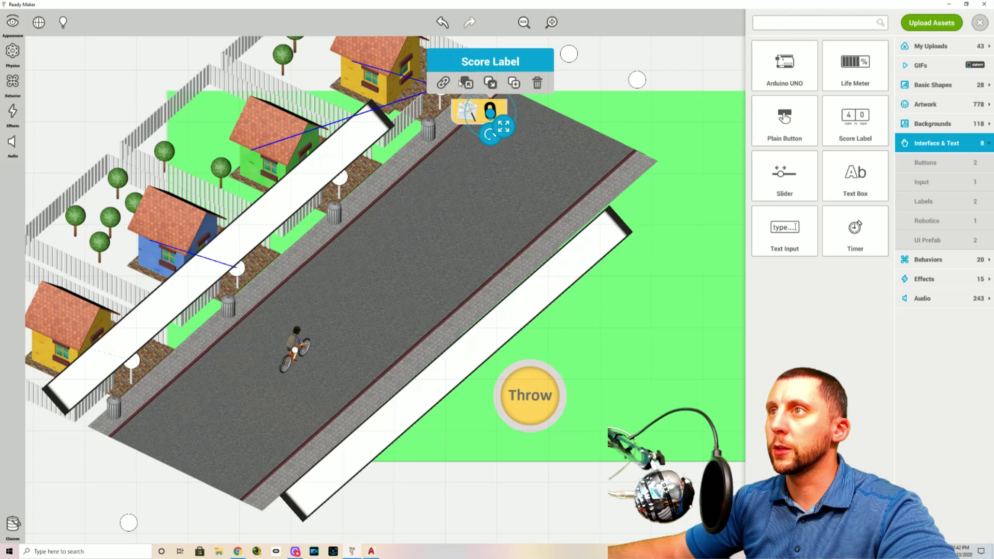
# Set the Score Label's rotation to 0.
pyautogui.click(12, 21)
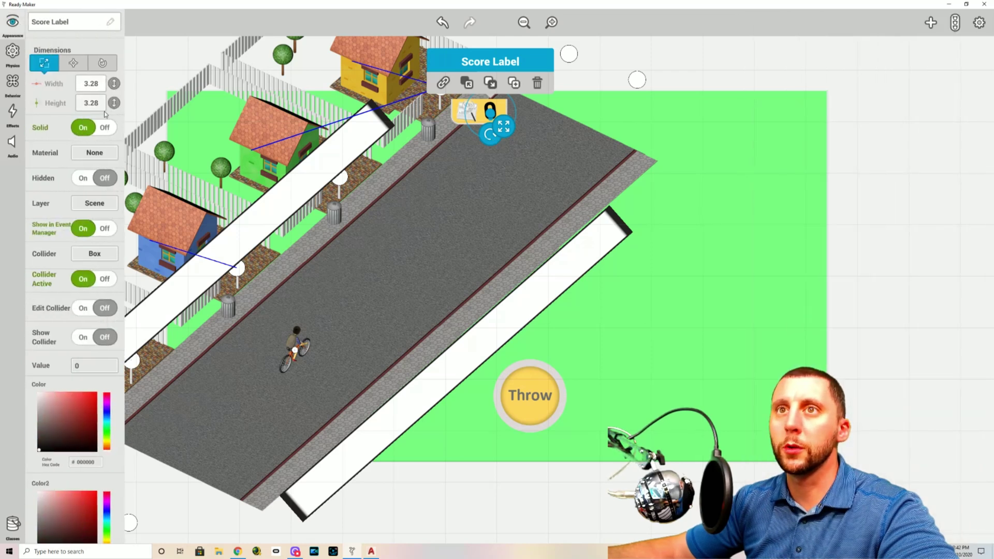
pyautogui.click(110, 66)
pyautogui.click(105, 91)
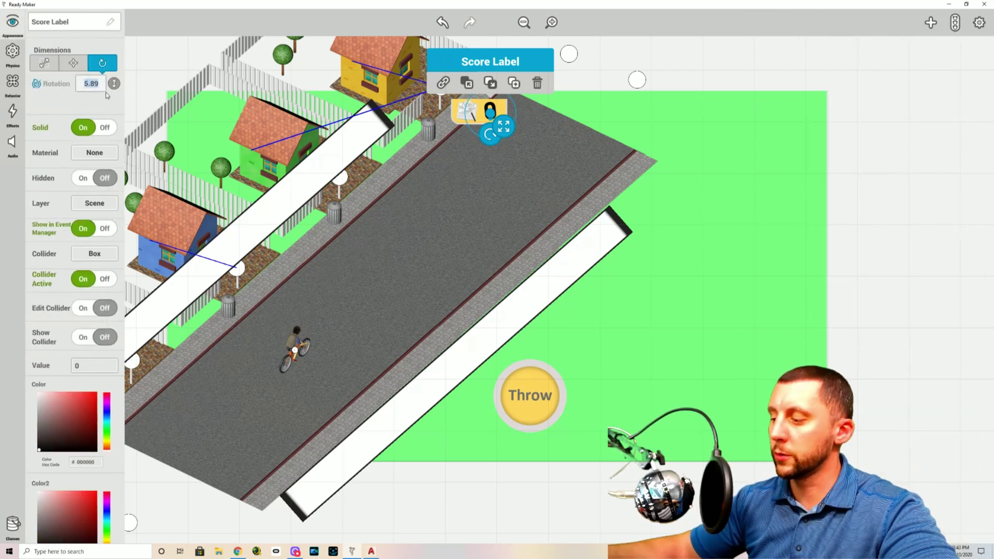
pyautogui.write('0')
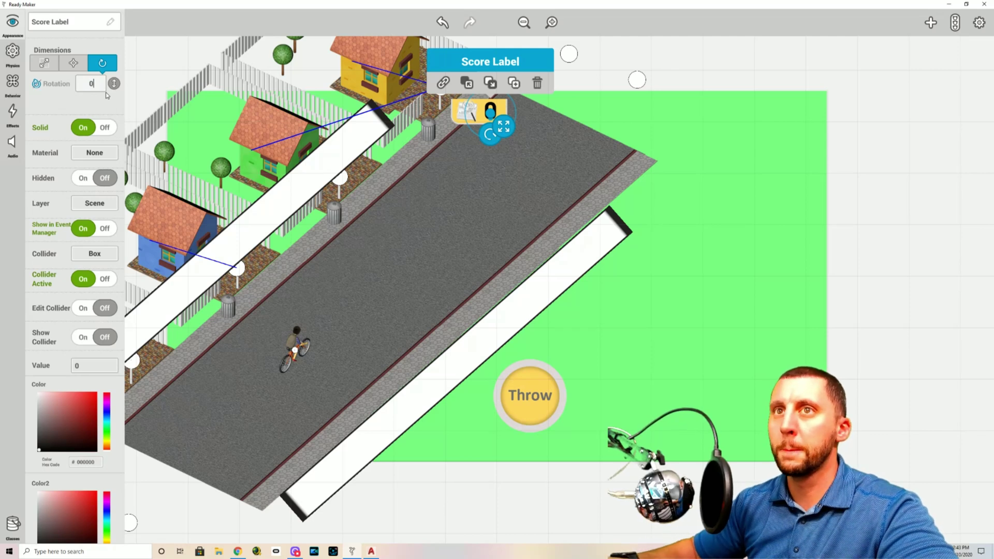
# Turn off Solid for the Score Label, assign it to the User Interface layer and place it back on the score board.
pyautogui.click(106, 127)
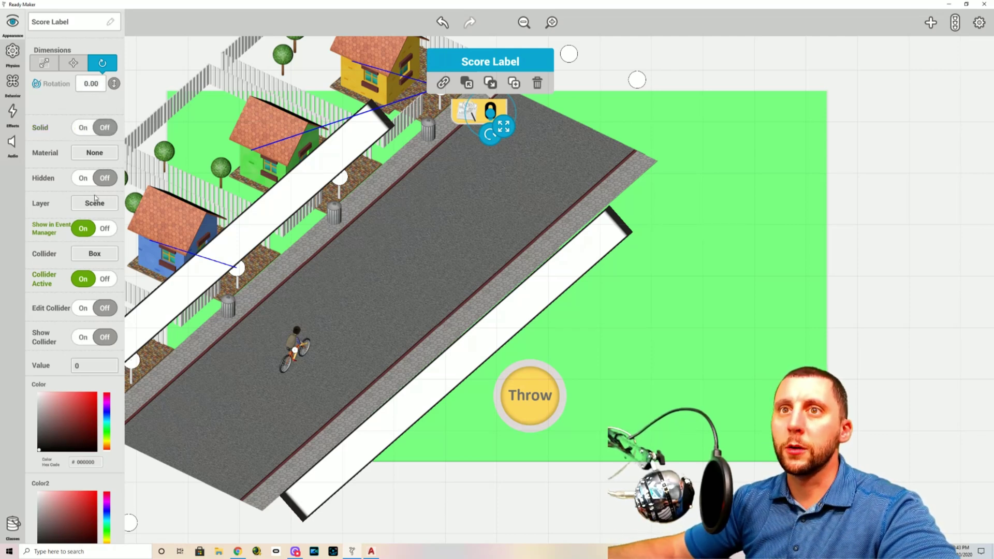
pyautogui.click(95, 209)
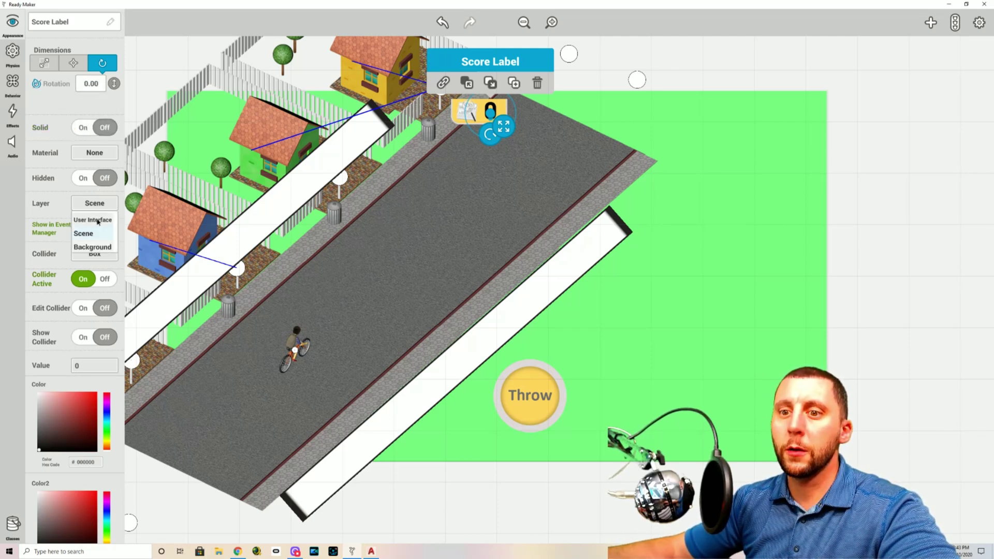
pyautogui.click(97, 221)
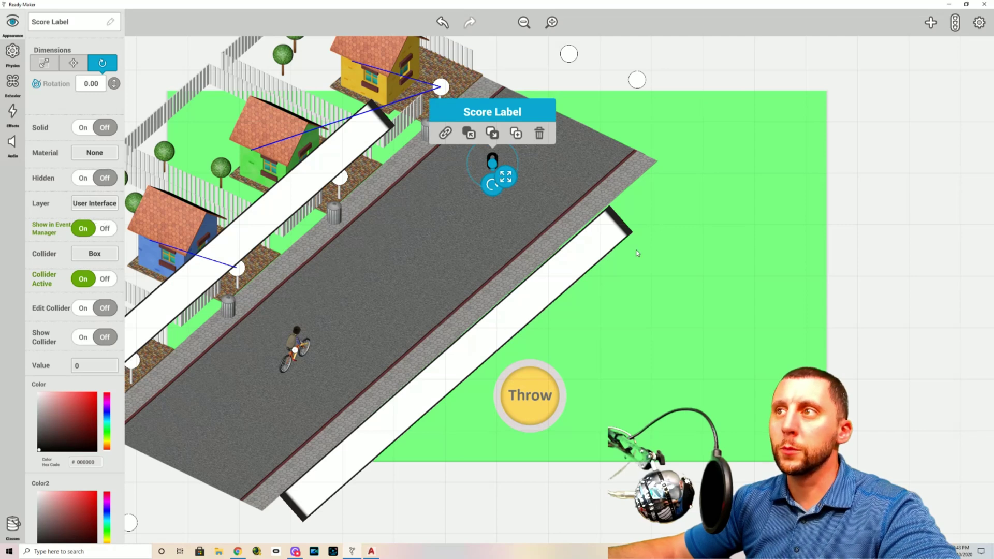
pyautogui.click(877, 173)
pyautogui.moveTo(493, 161); pyautogui.dragTo(494, 114)
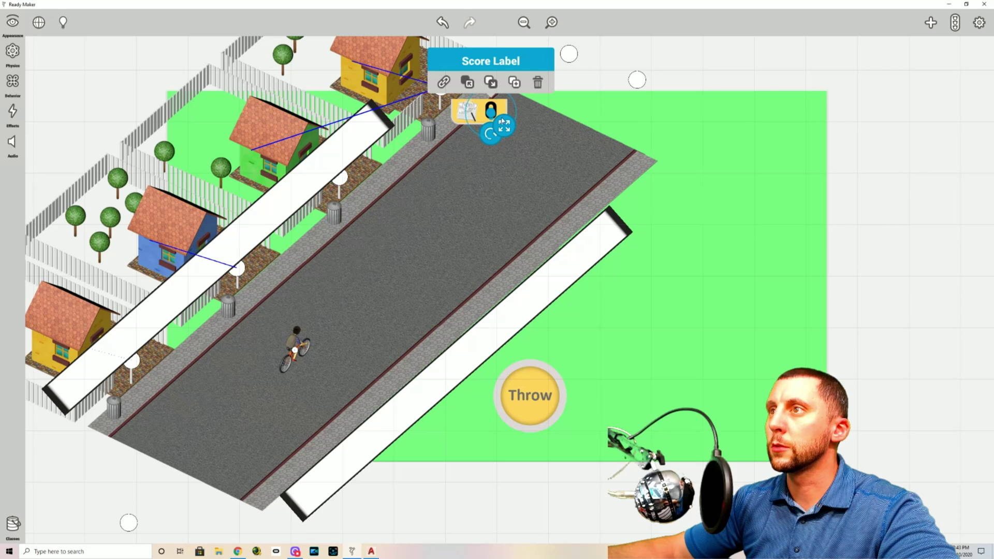
pyautogui.click(959, 209)
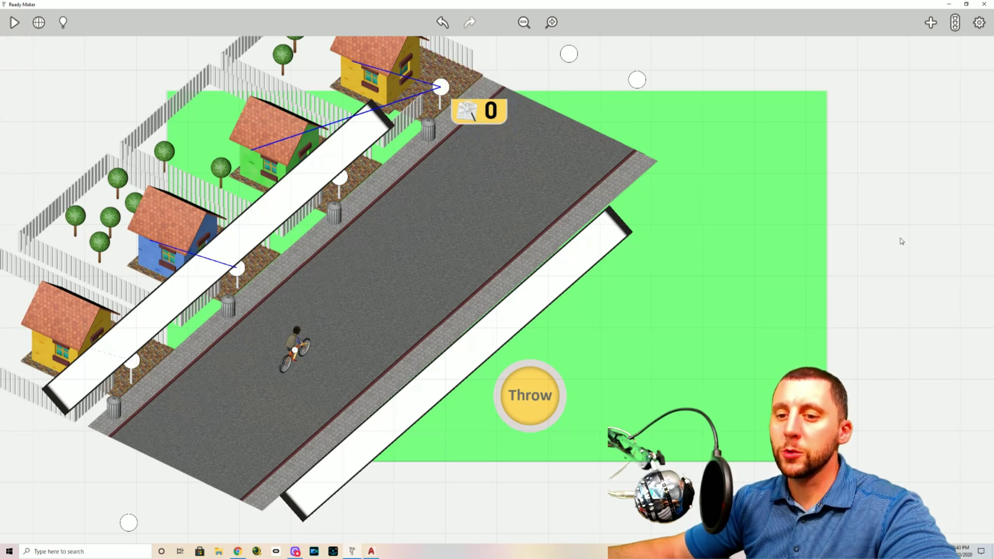
# Add a Text Box from the Interface & Text assets to the middle of the road.
pyautogui.click(932, 23)
pyautogui.moveTo(854, 191); pyautogui.dragTo(464, 235)
pyautogui.click(465, 234)
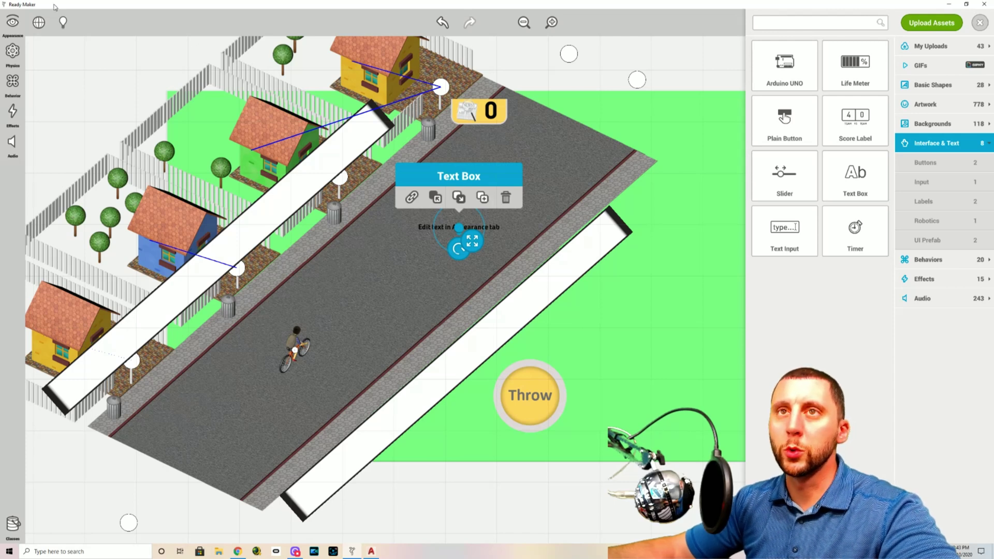
# Assign the Text Box to the User Interface layer and set its text to "GAME OVER!".
pyautogui.click(13, 21)
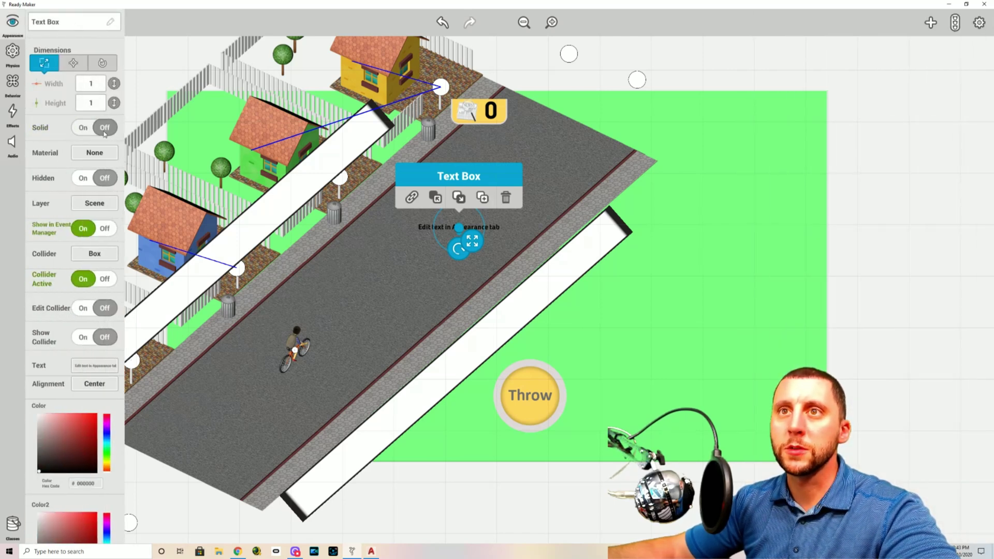
pyautogui.click(94, 203)
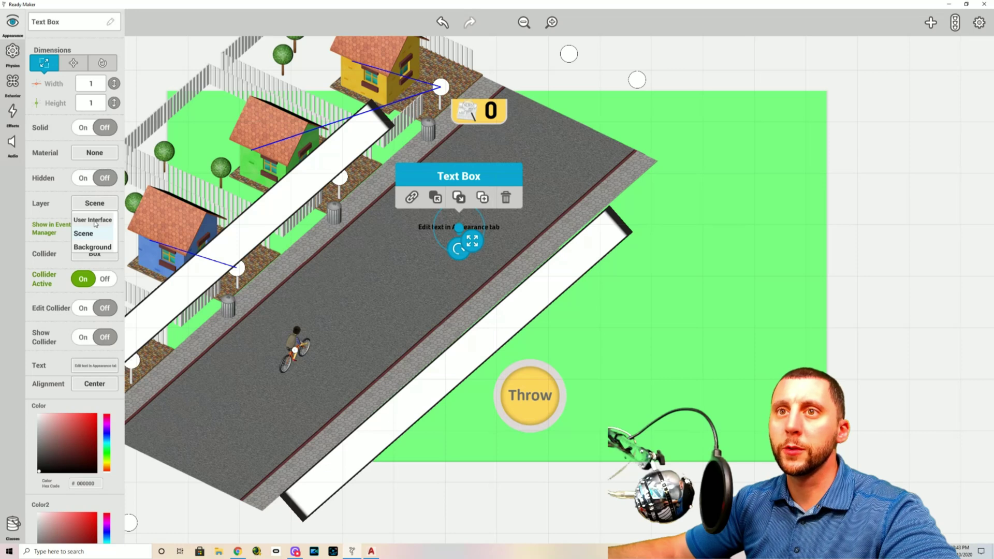
pyautogui.click(95, 222)
pyautogui.click(95, 368)
pyautogui.write('GAME OVER!')
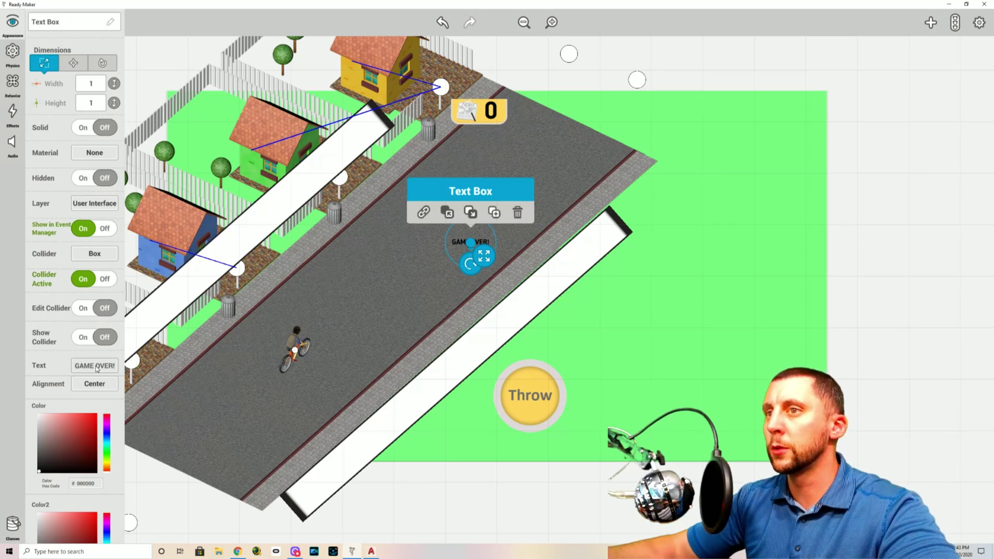
# Colour the GAME OVER! text red (#FF0000) and enlarge it to span the road below the score board.
pyautogui.moveTo(78, 439); pyautogui.dragTo(106, 415)
pyautogui.scroll(-5, 105, 415)
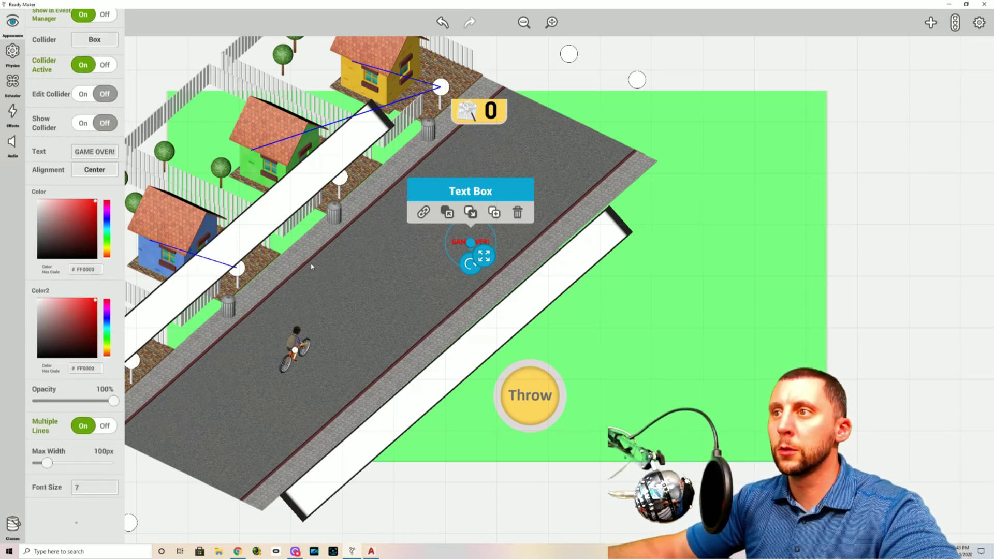
pyautogui.moveTo(486, 259); pyautogui.dragTo(719, 377)
pyautogui.moveTo(473, 247); pyautogui.dragTo(488, 209)
pyautogui.click(855, 252)
# Preview the game, move the GAME OVER! text slightly lower and preview its new position.
pyautogui.click(17, 27)
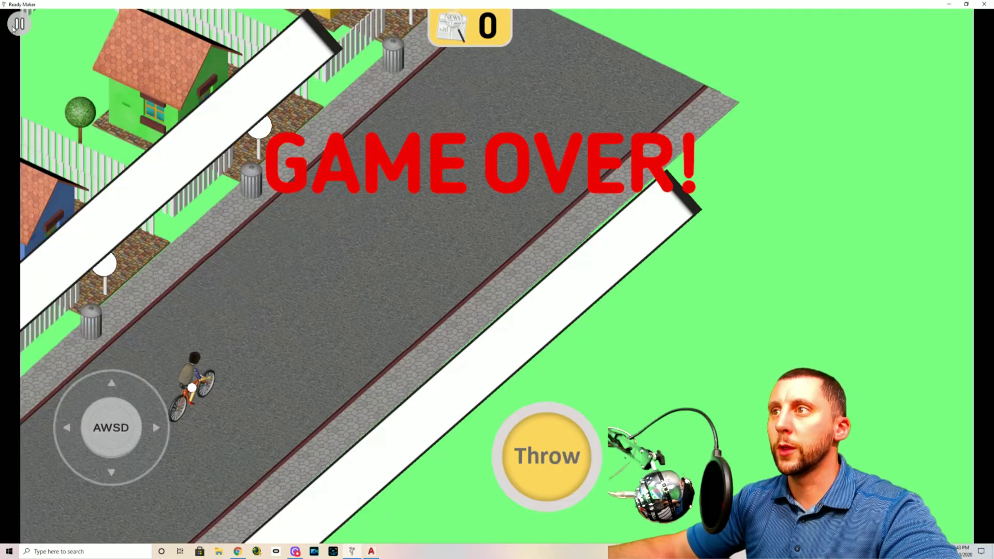
pyautogui.click(18, 24)
pyautogui.click(485, 207)
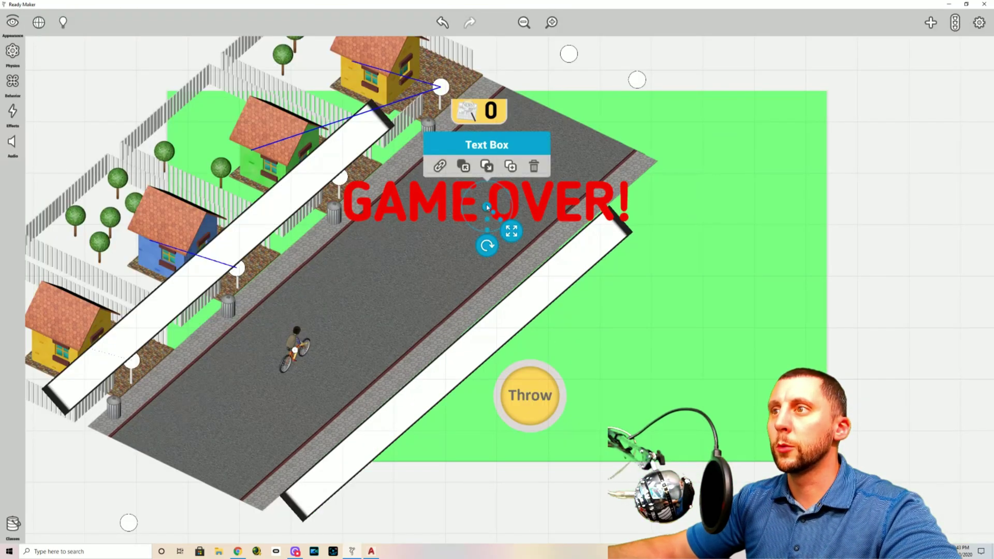
pyautogui.moveTo(486, 206); pyautogui.dragTo(487, 220)
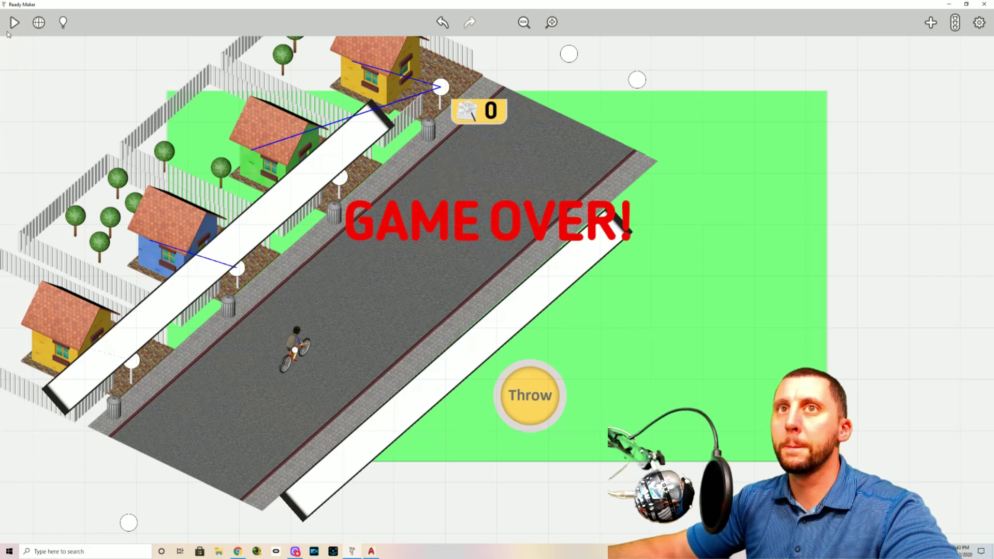
pyautogui.click(18, 24)
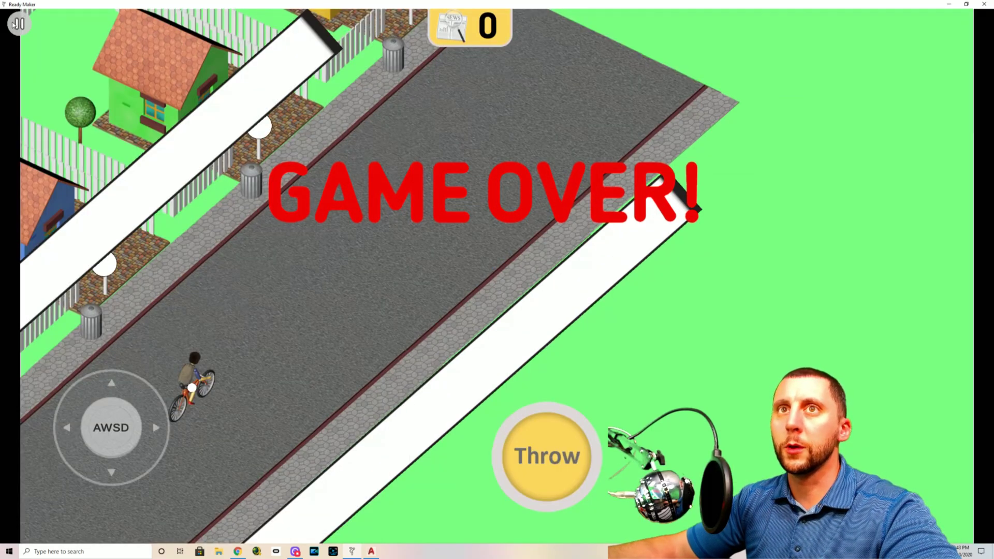
pyautogui.click(16, 24)
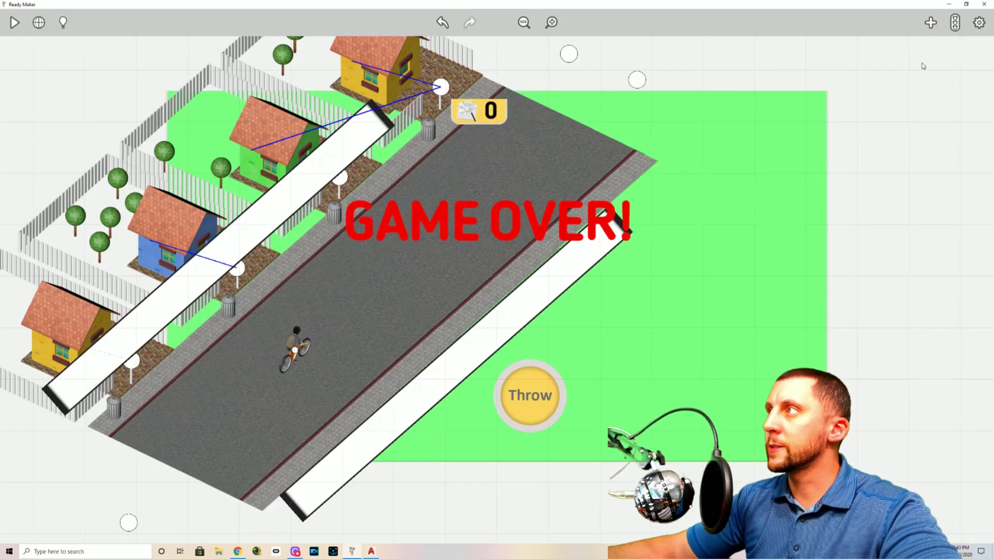
# Add a Plain Button below the GAME OVER! text and assign it to the User Interface layer.
pyautogui.click(931, 23)
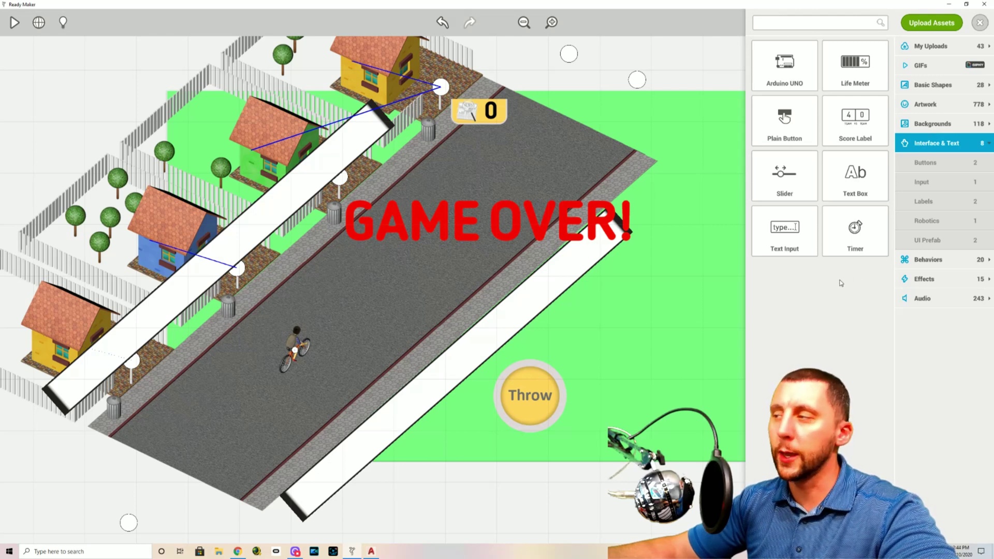
pyautogui.moveTo(793, 125); pyautogui.dragTo(444, 306)
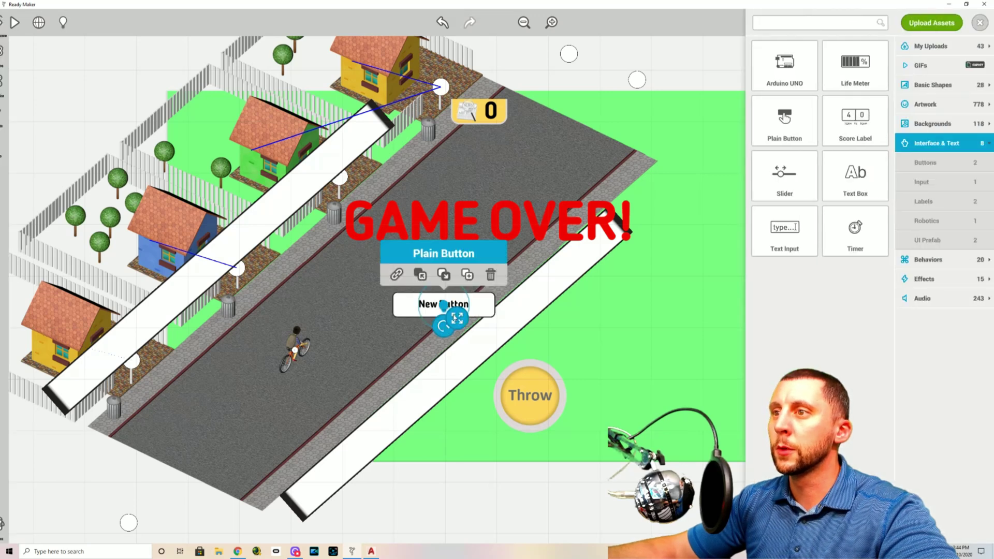
pyautogui.click(39, 26)
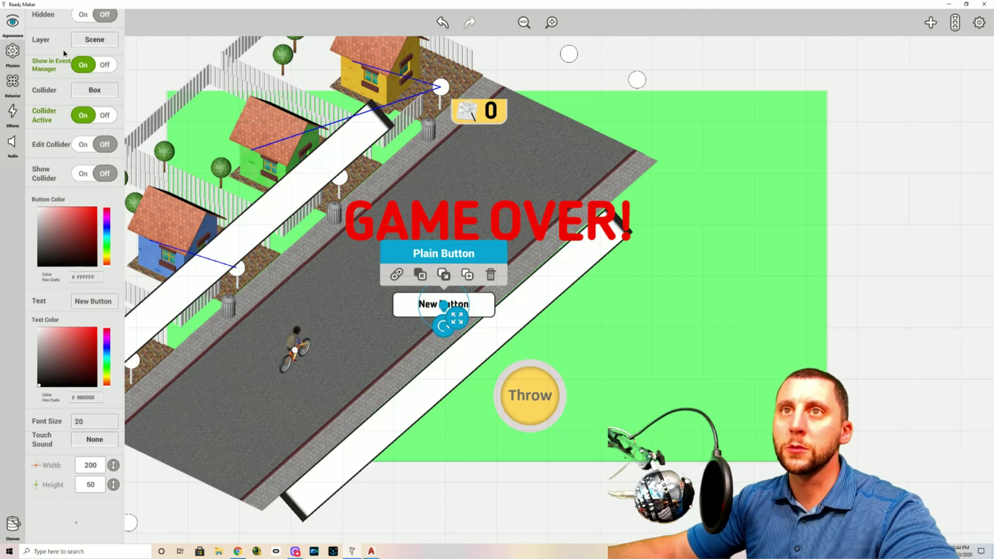
pyautogui.scroll(3, 65, 53)
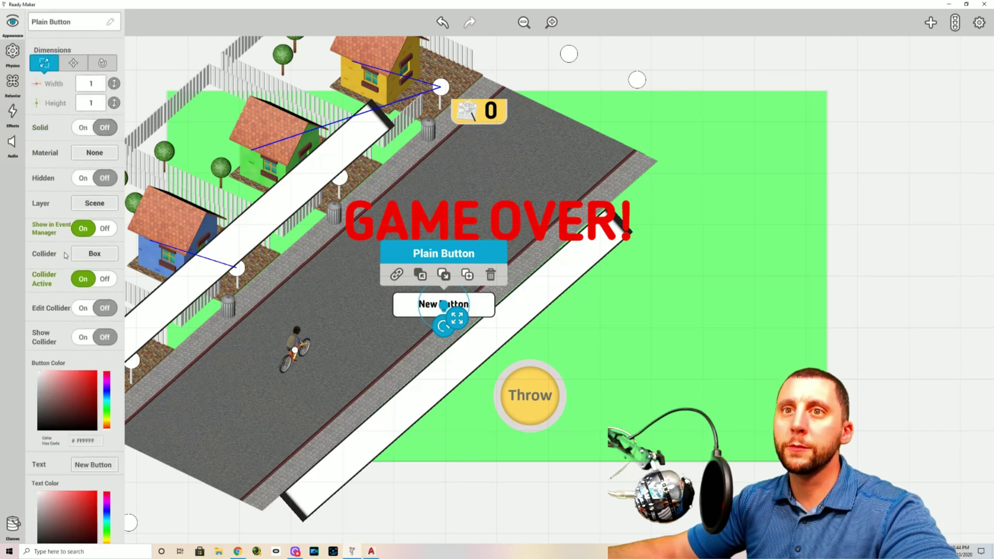
pyautogui.click(88, 204)
pyautogui.click(92, 220)
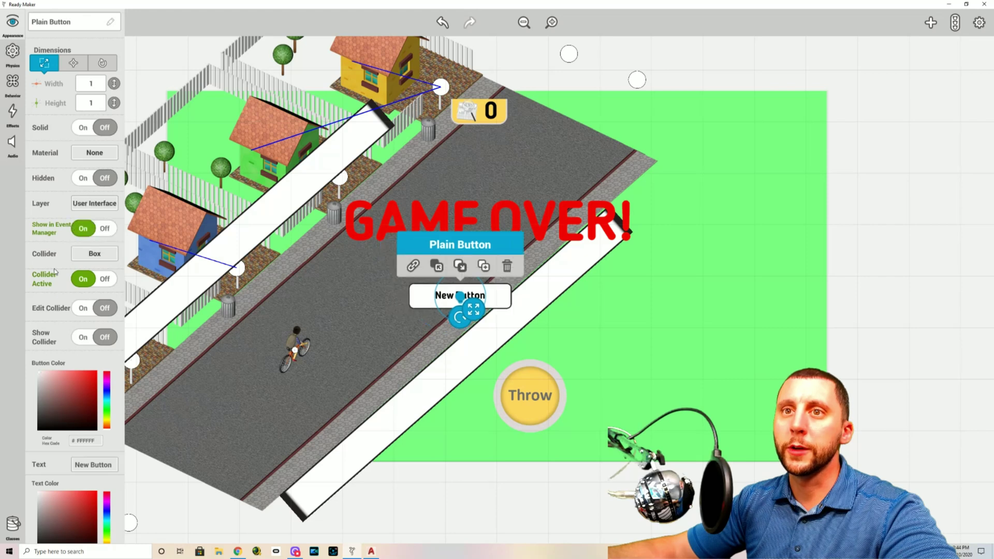
# Try orange text on a dark red fill for the Plain Button.
pyautogui.scroll(-4, 56, 298)
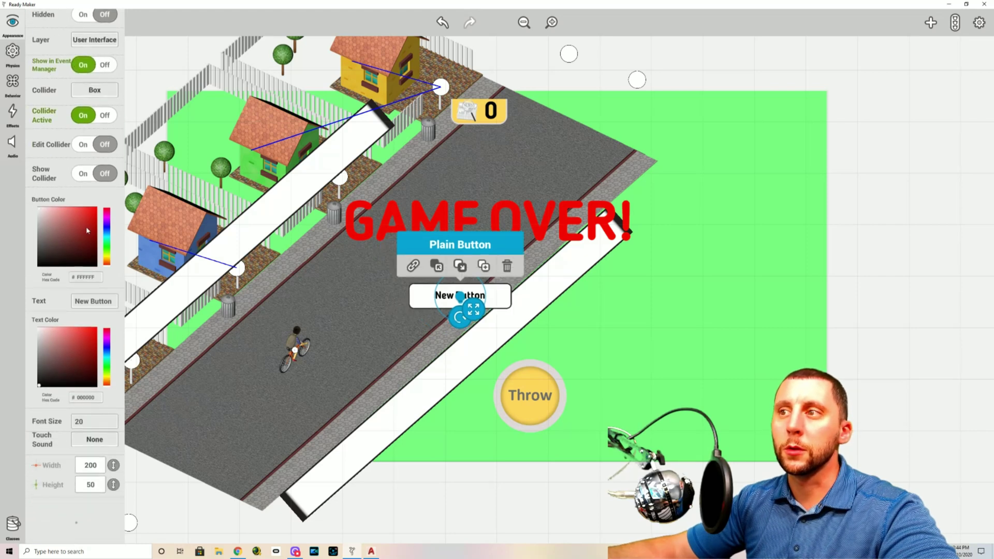
pyautogui.click(107, 376)
pyautogui.click(95, 332)
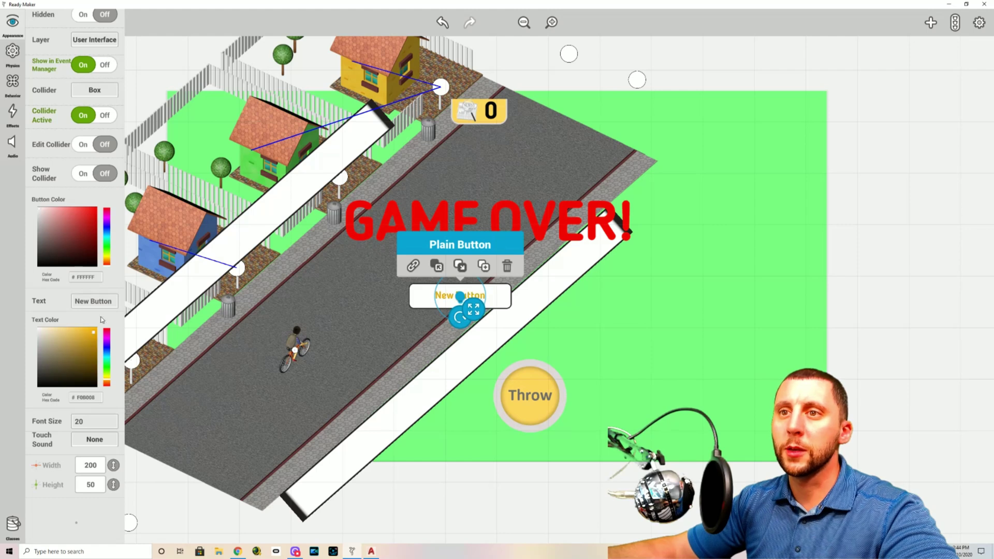
pyautogui.click(79, 231)
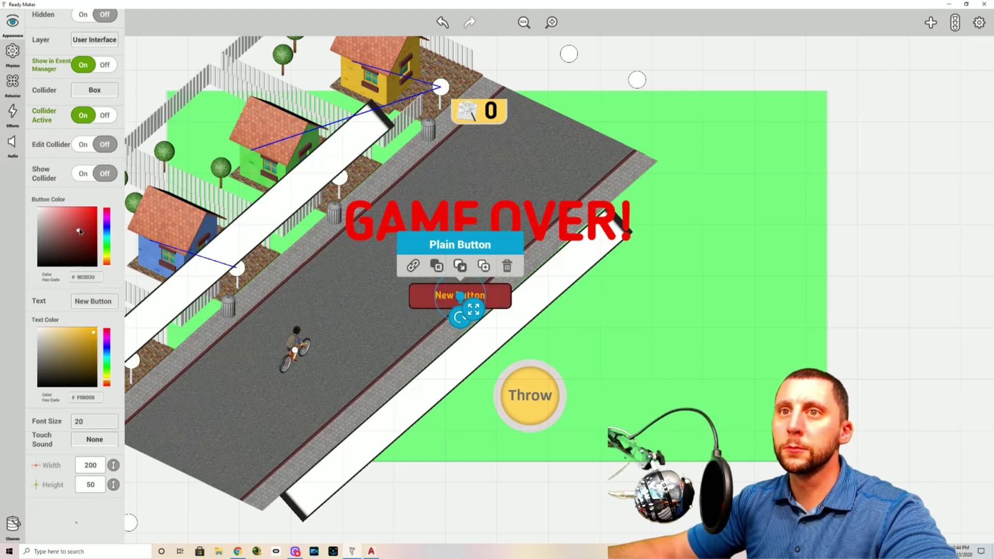
pyautogui.moveTo(87, 225); pyautogui.dragTo(93, 232)
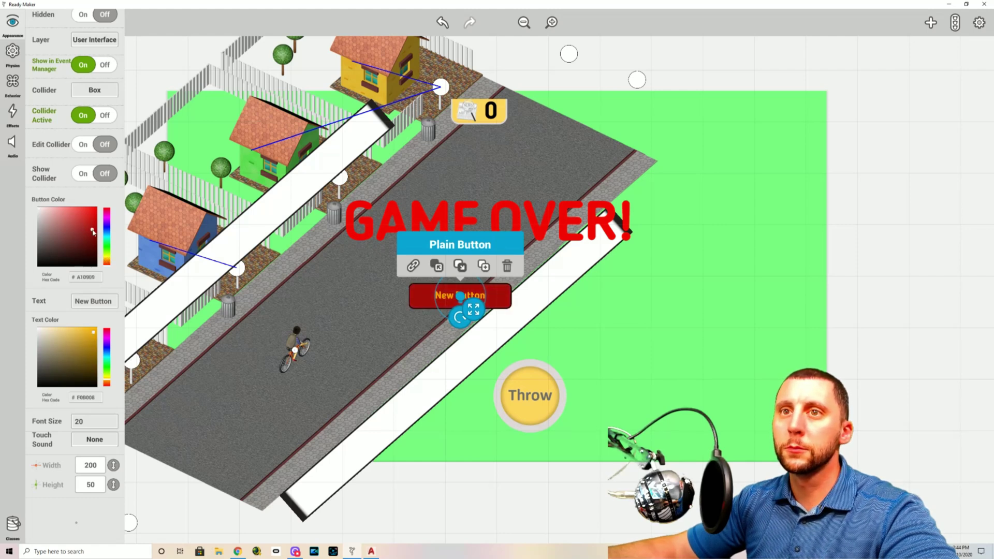
# Change the Plain Button's fill to golden yellow and its text colour to black (#000000).
pyautogui.click(108, 262)
pyautogui.moveTo(107, 261); pyautogui.dragTo(106, 253)
pyautogui.click(40, 386)
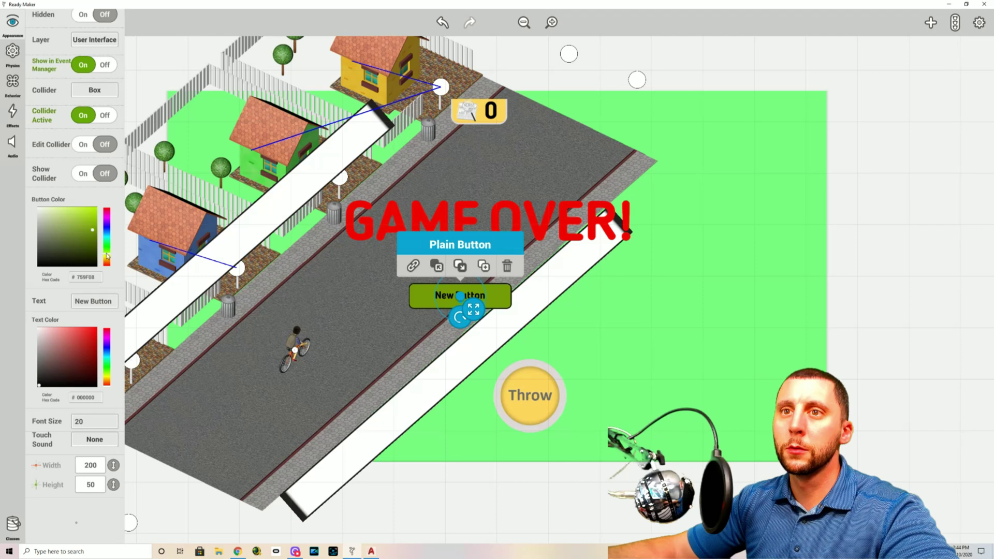
pyautogui.moveTo(99, 236)
pyautogui.mouseDown()
pyautogui.moveTo(89, 214)
pyautogui.moveTo(94, 233)
pyautogui.moveTo(96, 213)
pyautogui.moveTo(101, 220)
pyautogui.mouseUp()
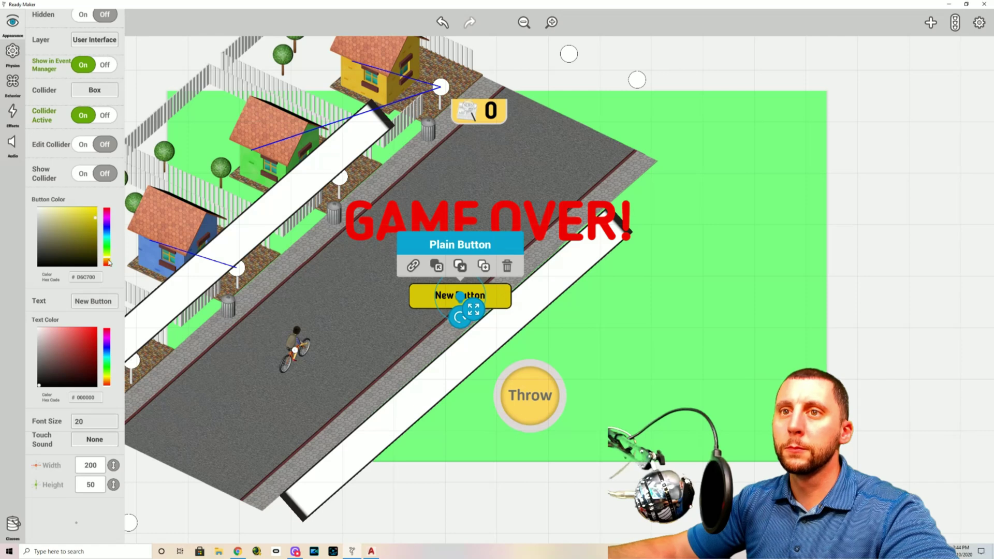
pyautogui.moveTo(107, 261); pyautogui.dragTo(107, 260)
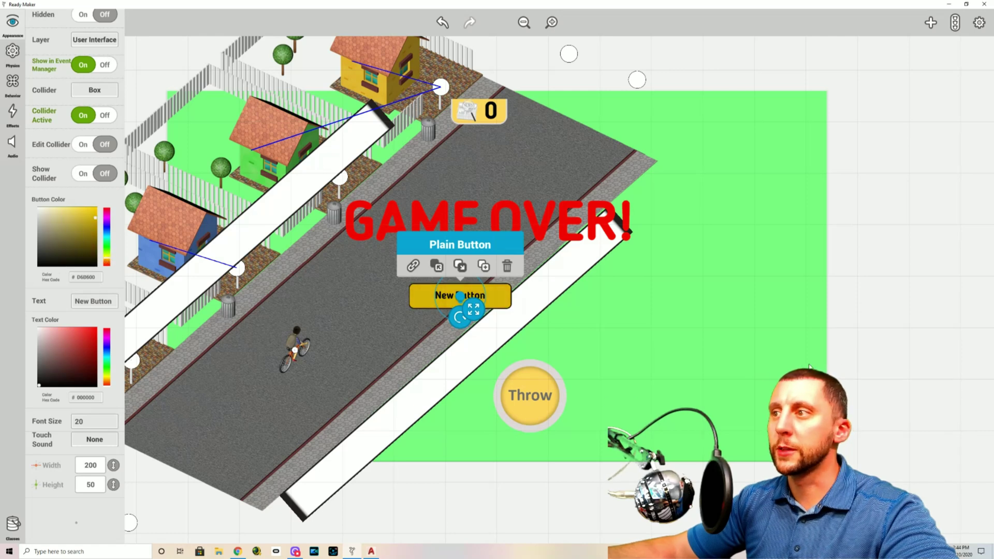
# Enlarge the Plain Button and centre it beneath the GAME OVER! text.
pyautogui.click(636, 338)
pyautogui.click(460, 297)
pyautogui.moveTo(461, 296); pyautogui.dragTo(531, 324)
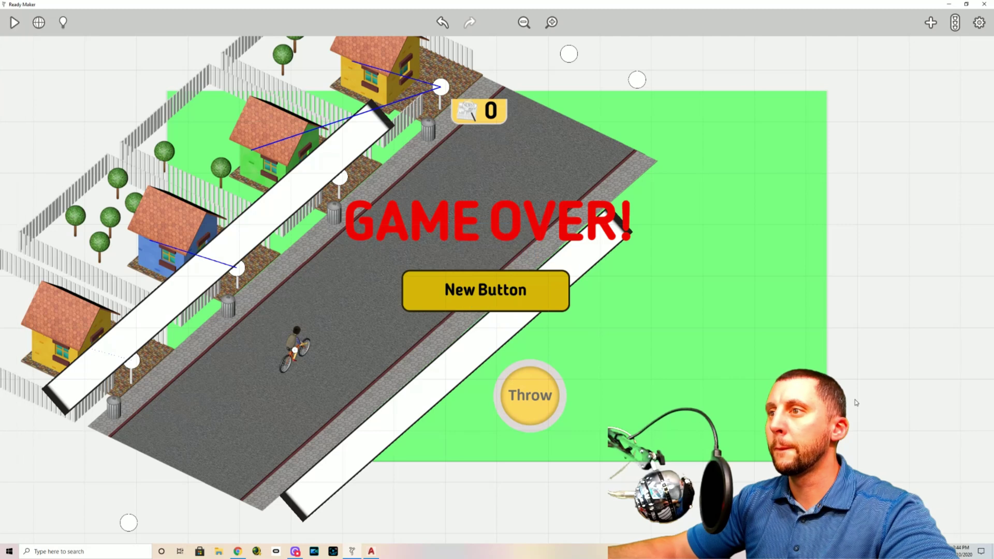
# Set the Plain Button's text to "PLAY AGAIN" and keep the button selected in the scene.
pyautogui.click(12, 22)
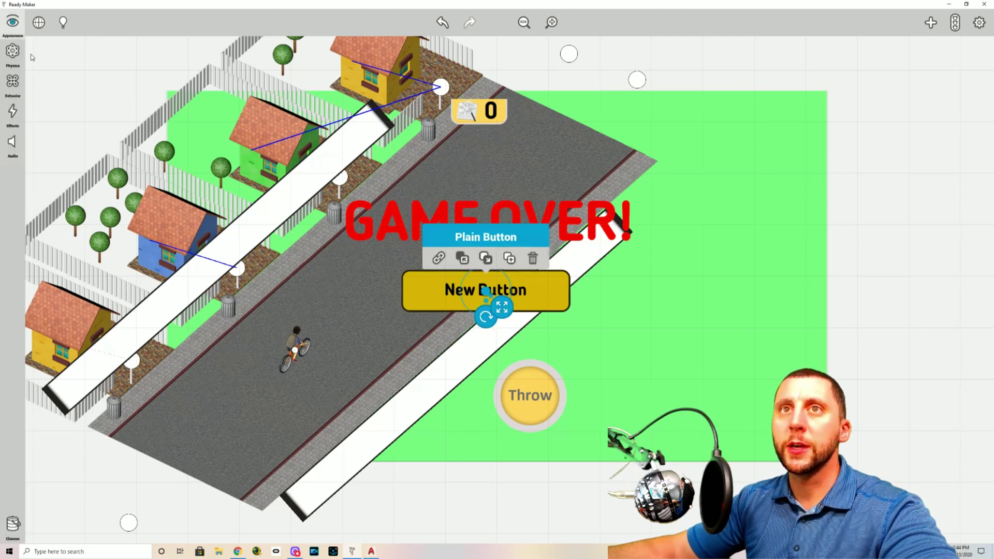
pyautogui.click(106, 306)
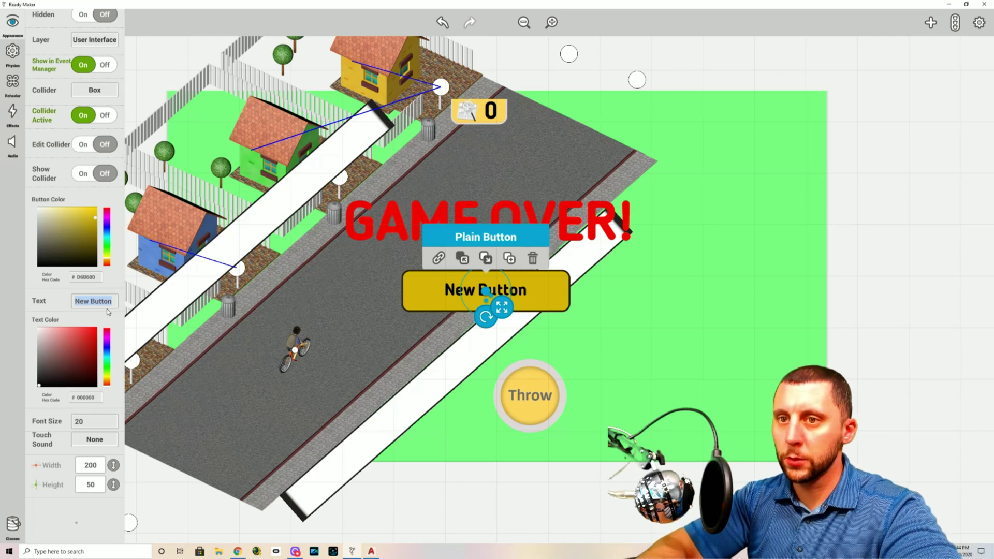
pyautogui.write('PLAY AGAIN?')
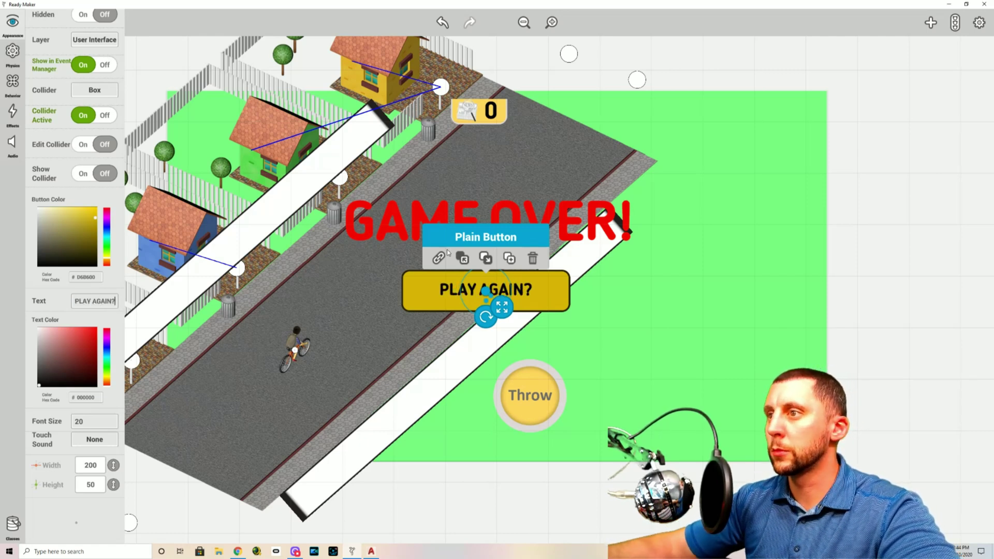
pyautogui.press('BackSpace')
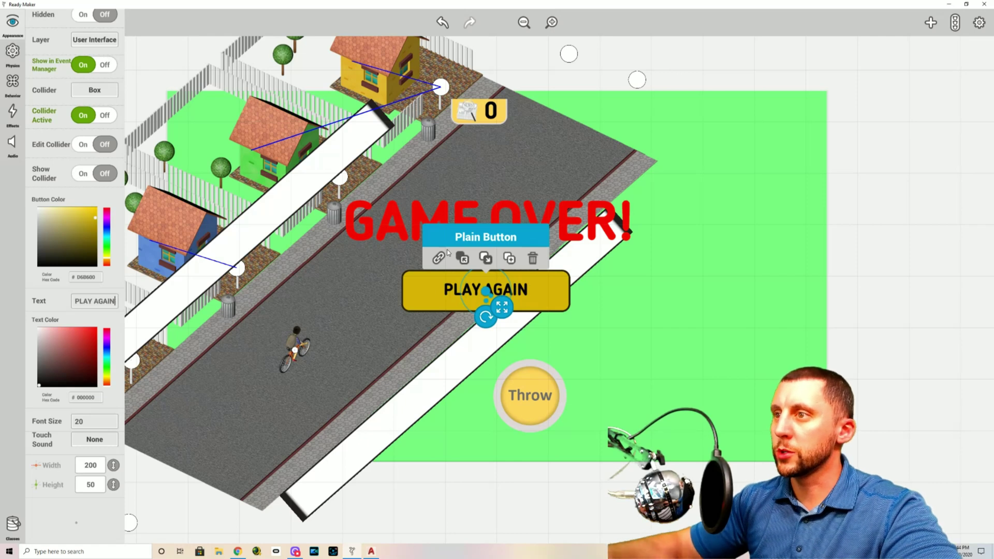
pyautogui.click(971, 286)
pyautogui.click(499, 285)
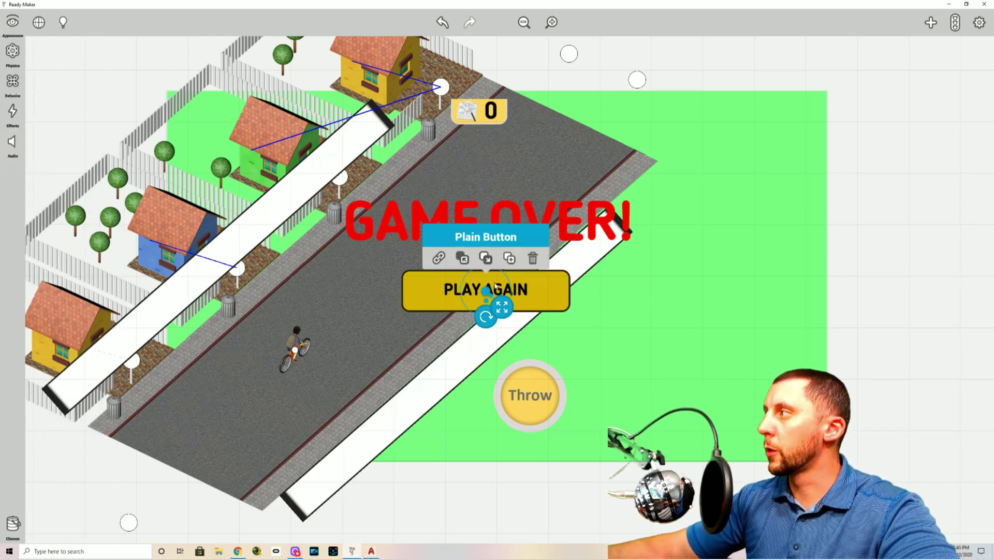